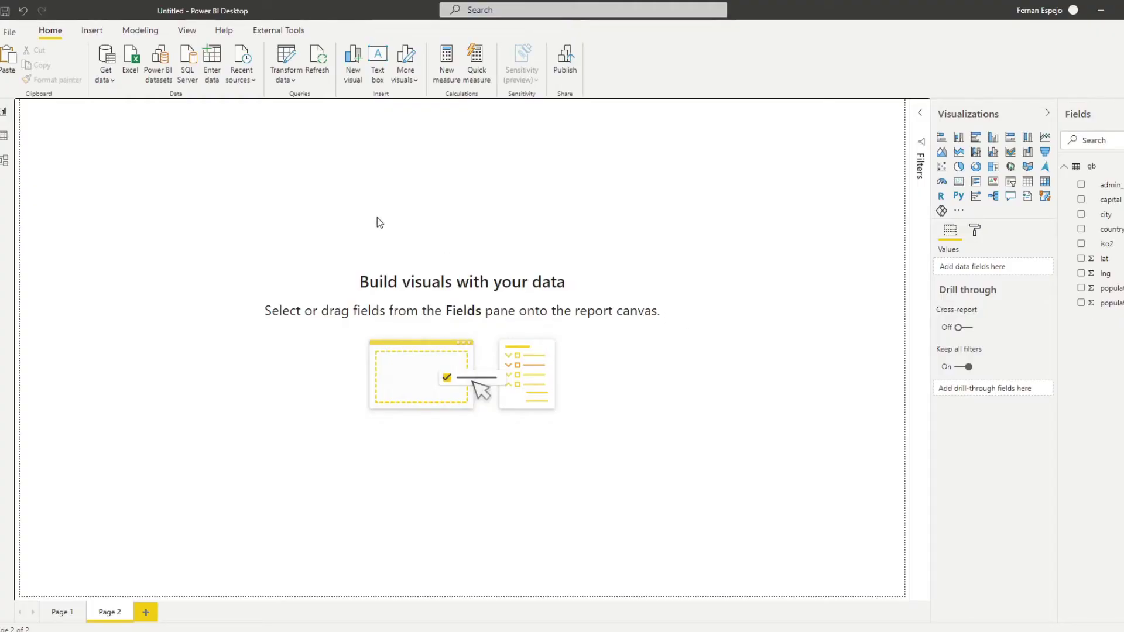
# Step: Switch to Data view to show the gb table's city rows
pyautogui.click(4, 144)
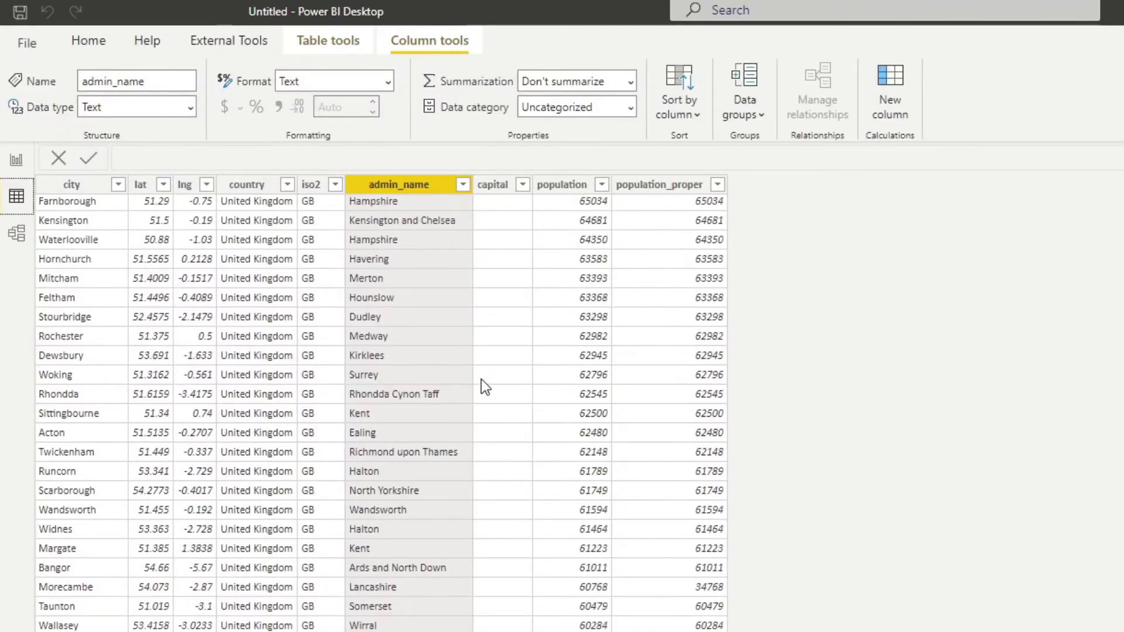
# Step: Scroll back to the top of the gb city rows and return to Report view
pyautogui.scroll(20, 482, 406)
pyautogui.scroll(20, 482, 406)
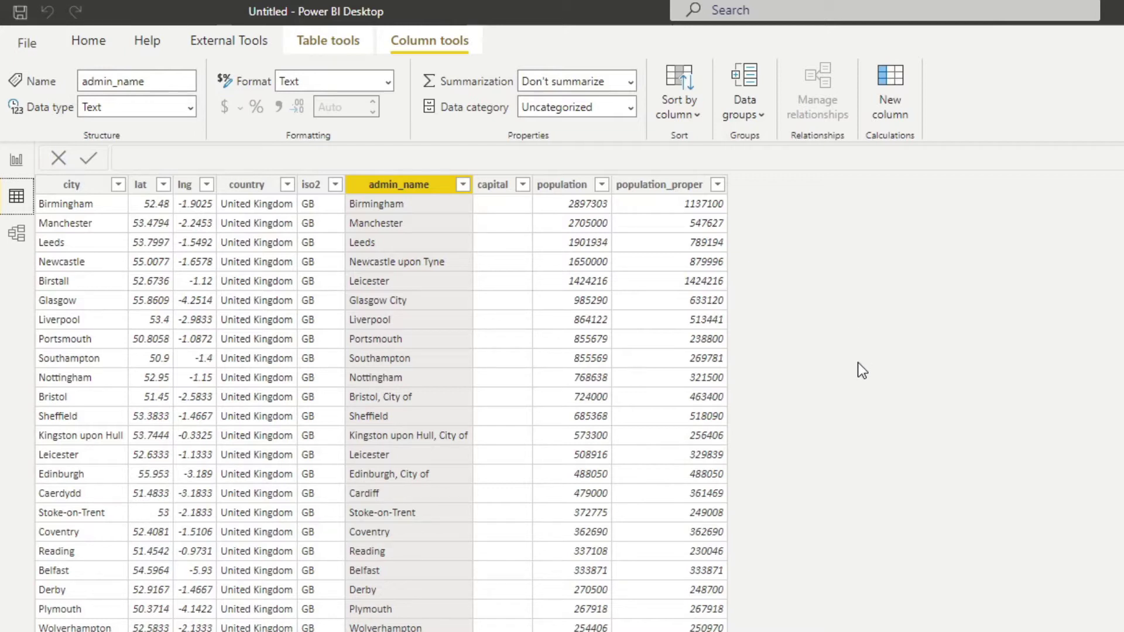
pyautogui.click(18, 161)
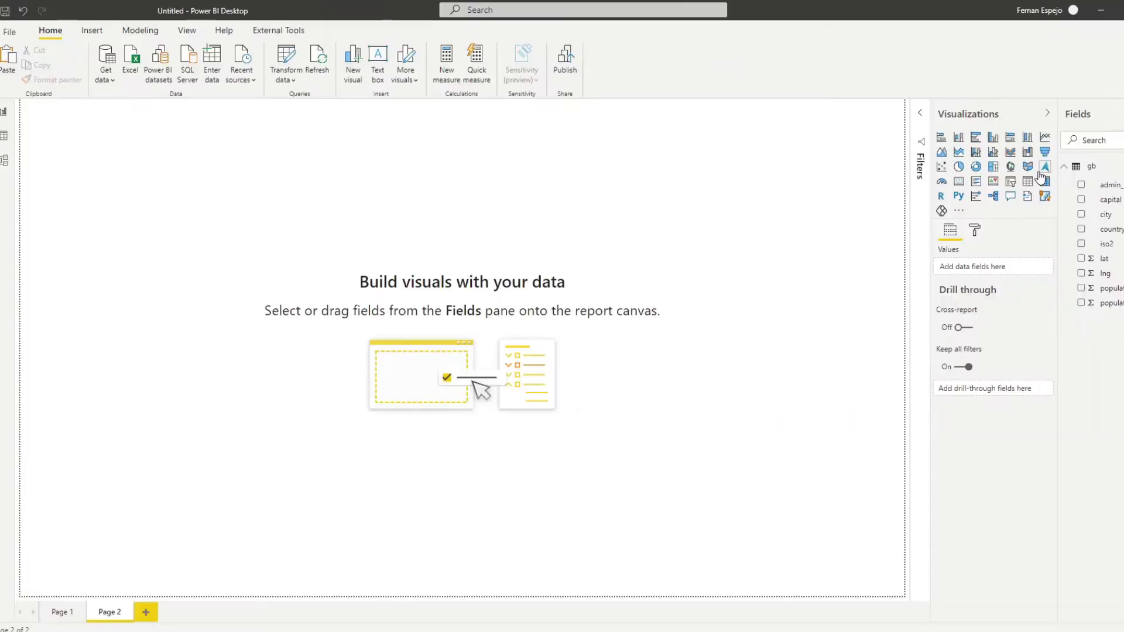
# Step: Add an Azure Maps visual across the canvas with lat as Latitude and lng as Longitude
pyautogui.click(1044, 168)
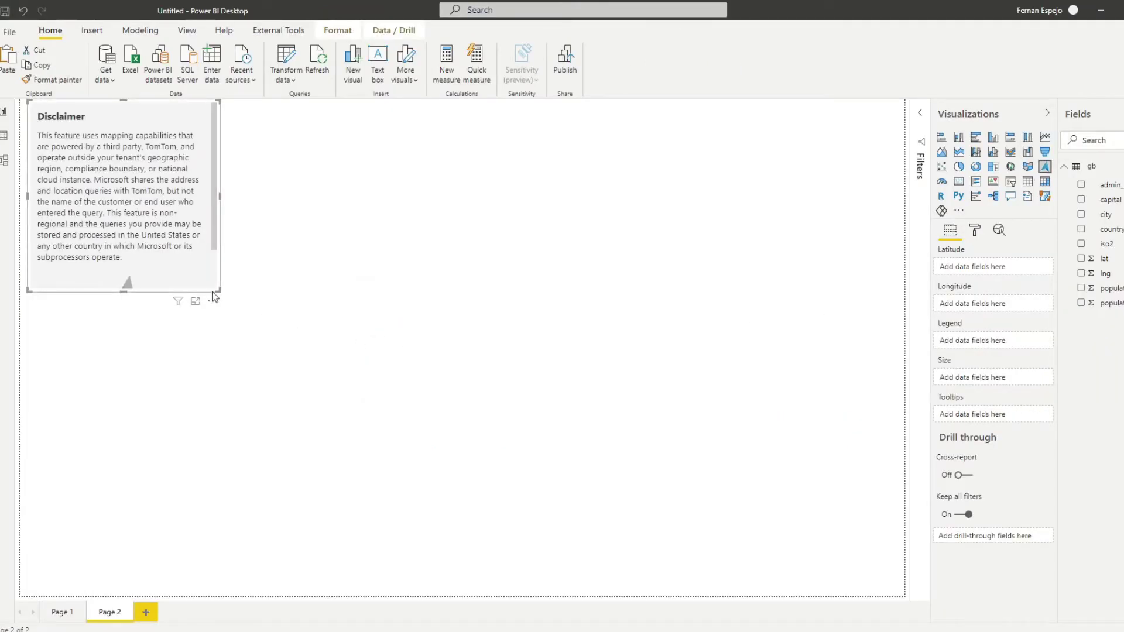
pyautogui.moveTo(220, 291); pyautogui.dragTo(902, 594)
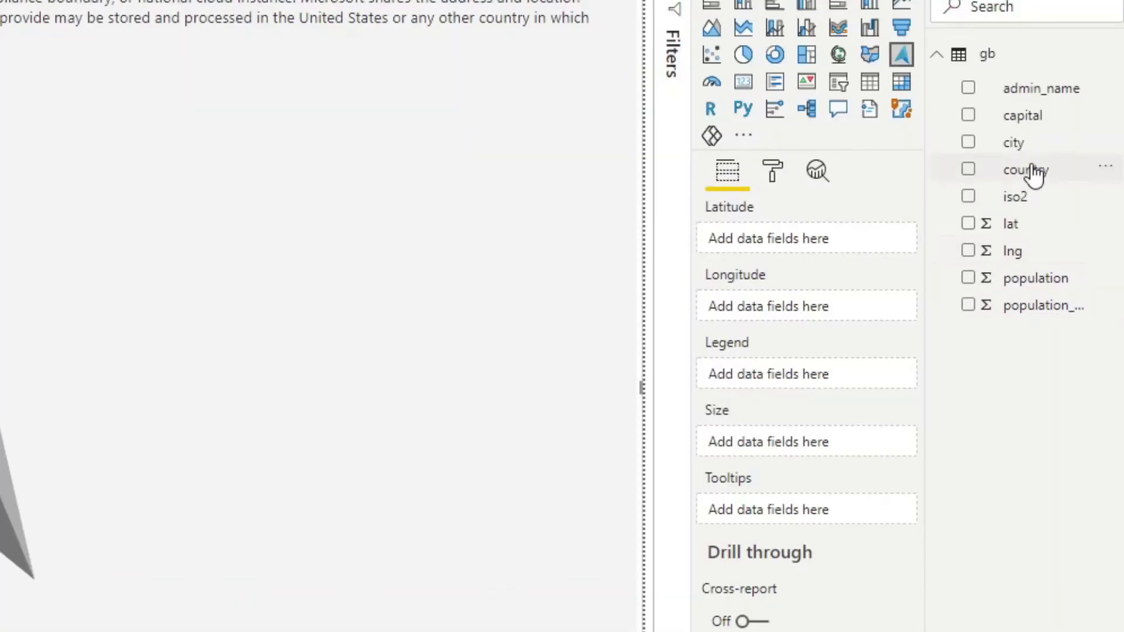
pyautogui.moveTo(1032, 240); pyautogui.dragTo(870, 246)
pyautogui.moveTo(996, 254); pyautogui.dragTo(830, 310)
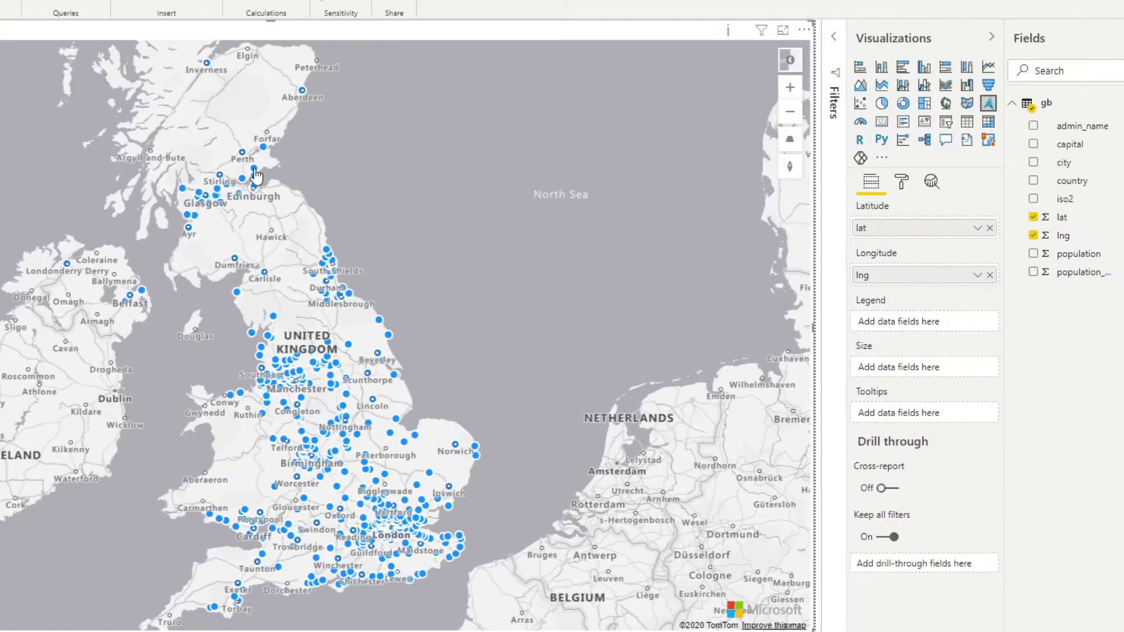
# Step: Put city in the map's Legend and population in its Size well
pyautogui.moveTo(331, 174)
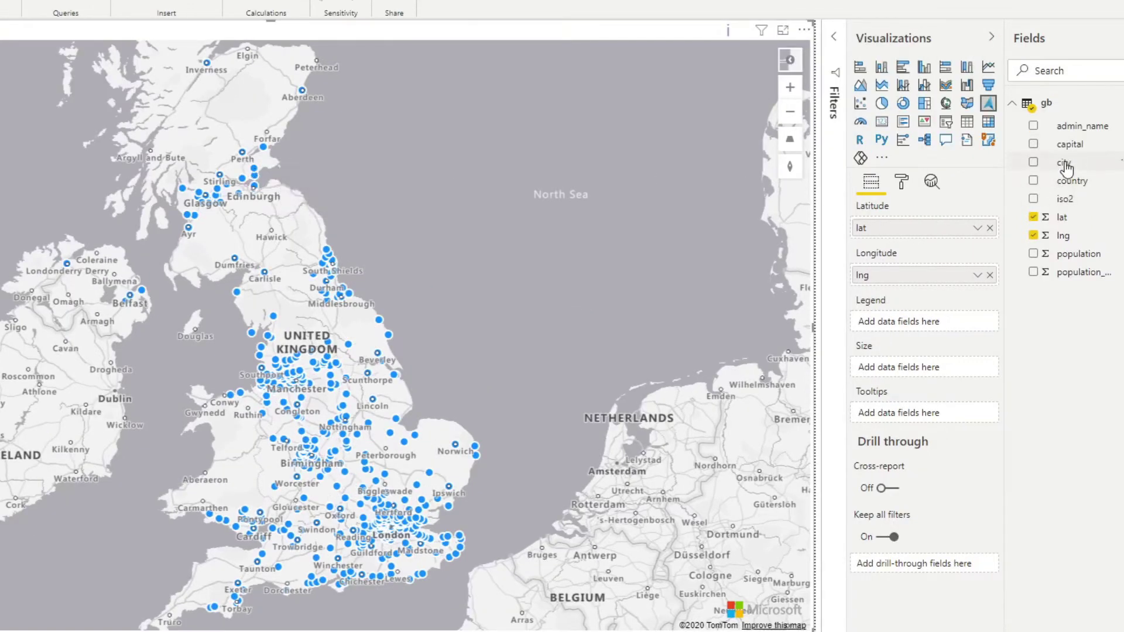
pyautogui.moveTo(1062, 164); pyautogui.dragTo(916, 324)
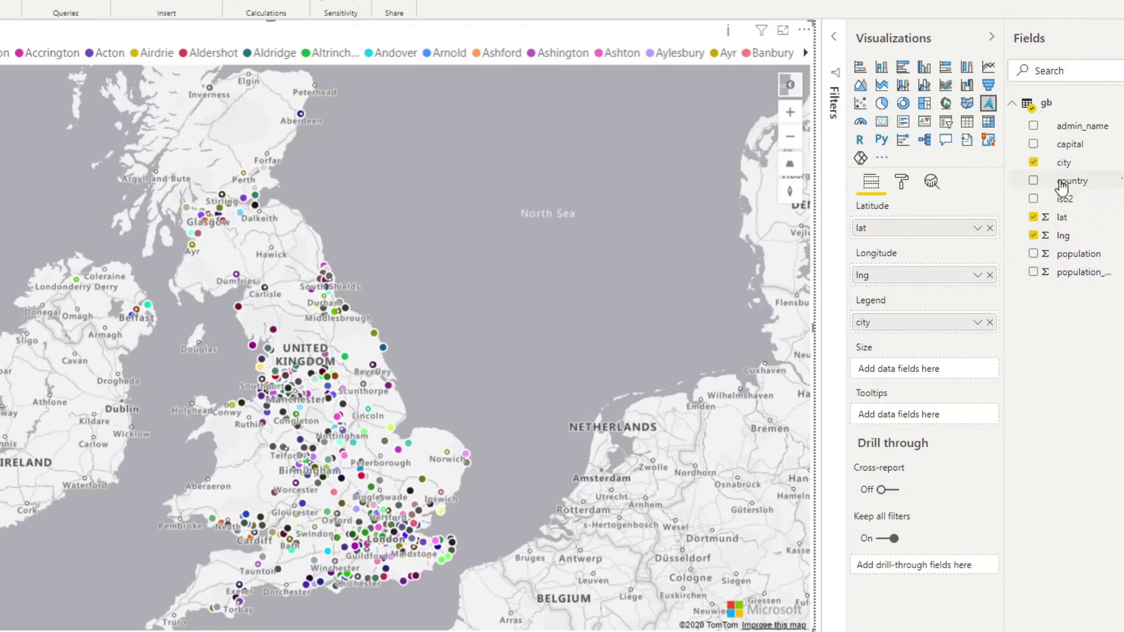
pyautogui.moveTo(1069, 255); pyautogui.dragTo(887, 367)
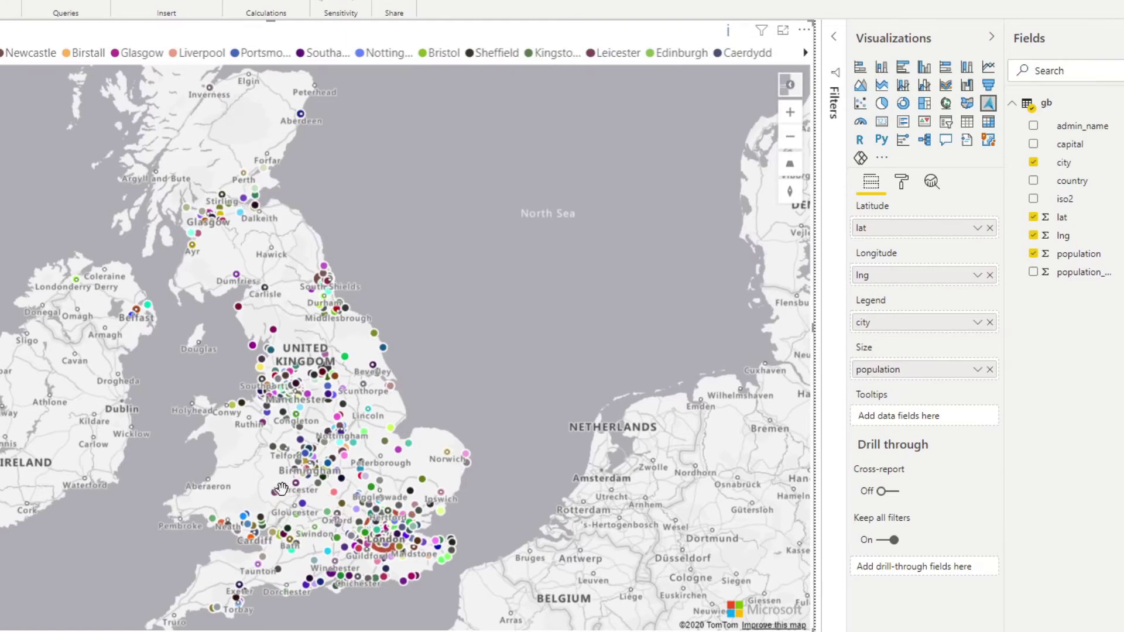
pyautogui.scroll(3, 398, 562)
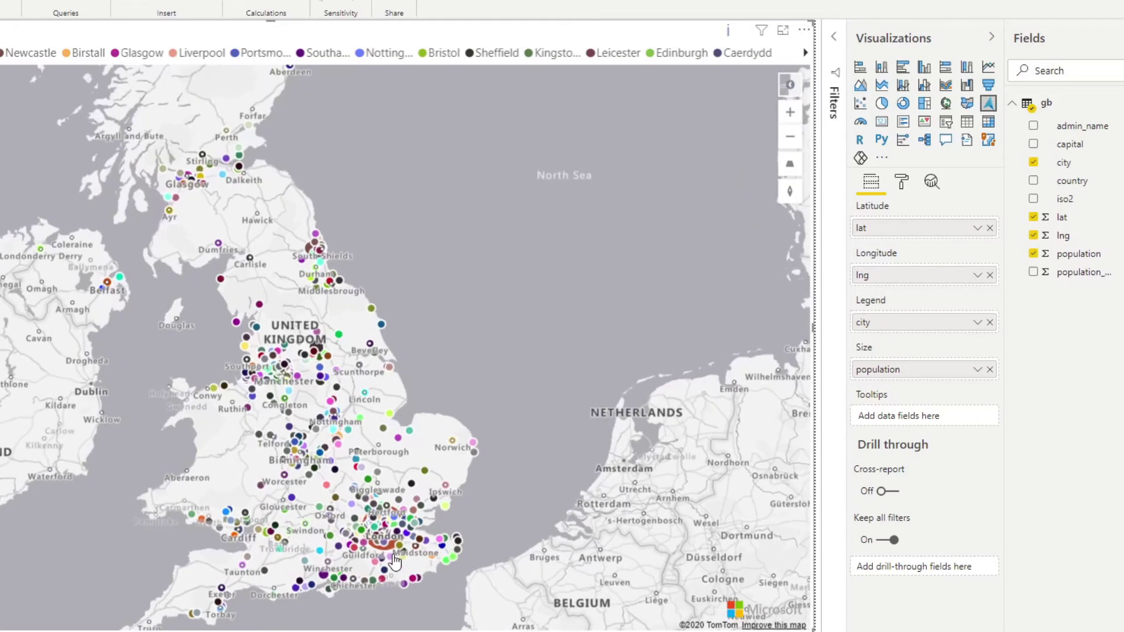
# Step: Zoom around London to inspect the city bubbles, then bring up the basemap style list
pyautogui.scroll(3, 392, 562)
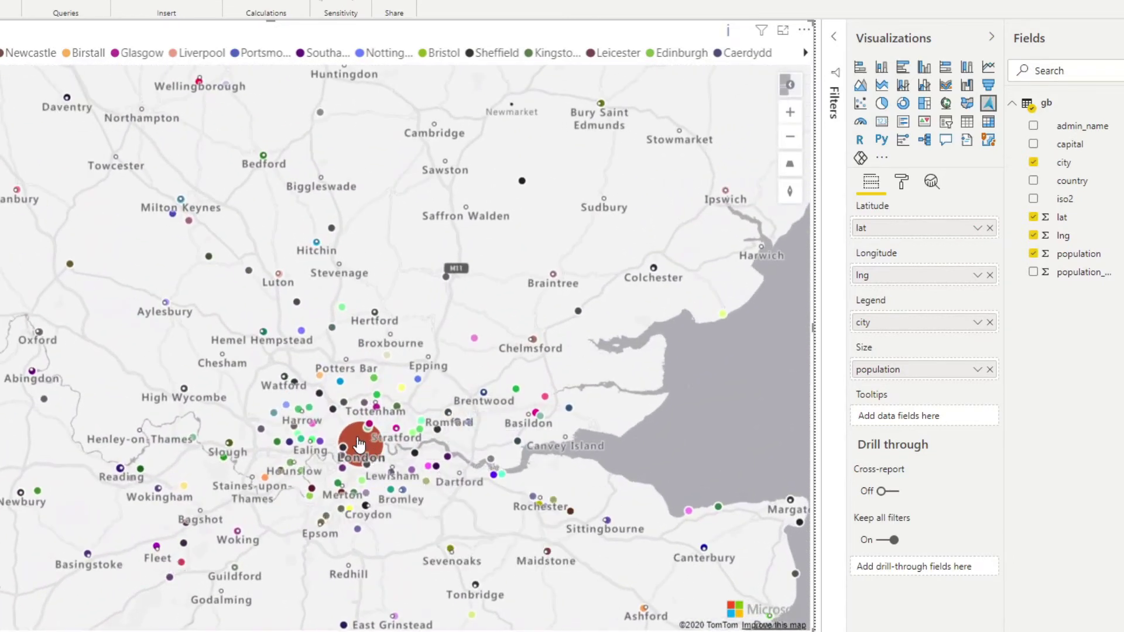
pyautogui.moveTo(355, 445)
pyautogui.scroll(-2, 327, 275)
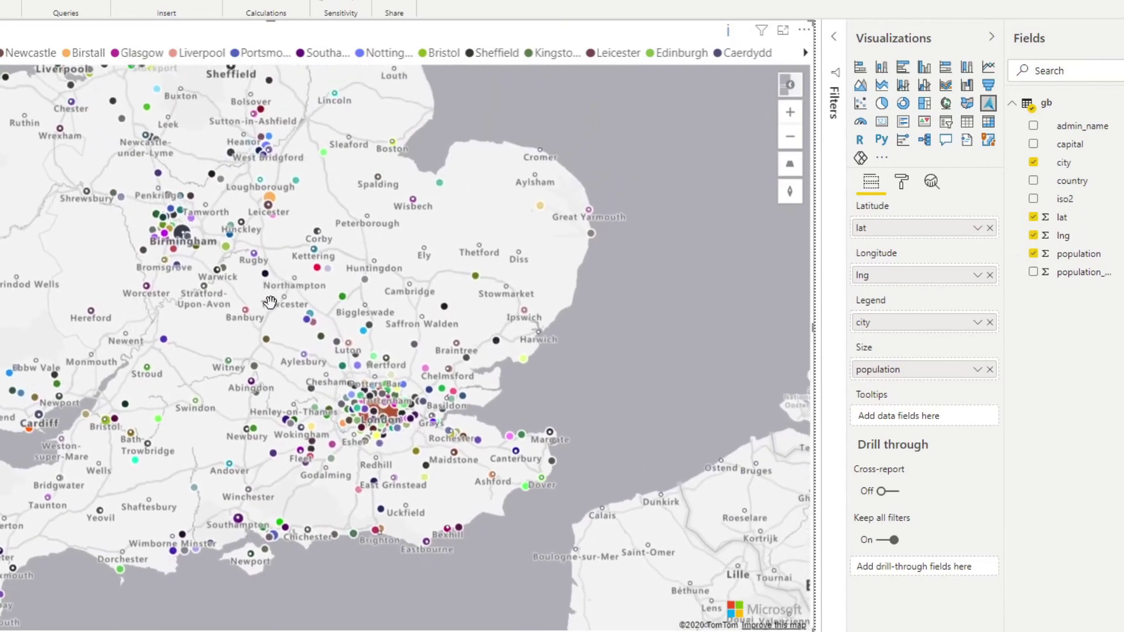
pyautogui.click(791, 86)
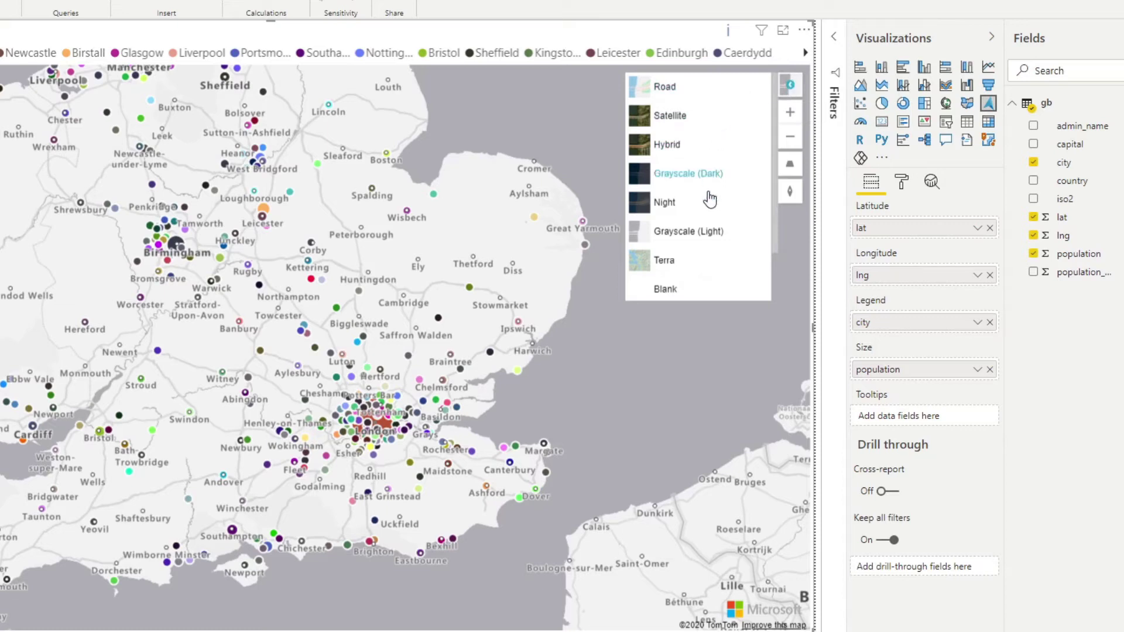
# Step: Preview the Grayscale (Dark) and Satellite basemaps, then settle on Night
pyautogui.scroll(-1, 705, 202)
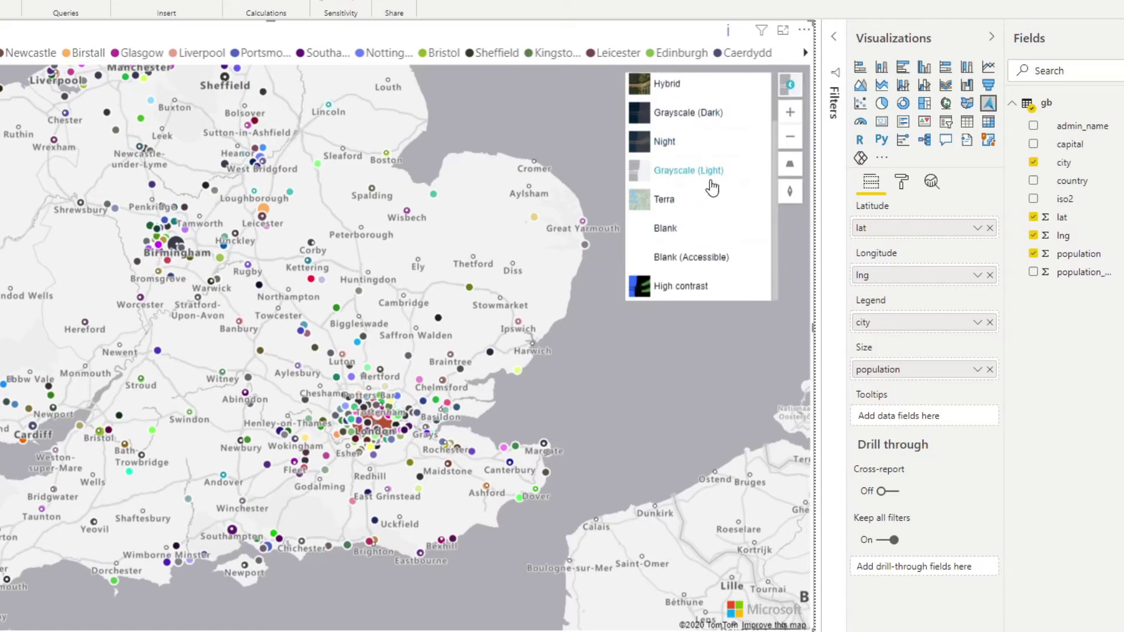
pyautogui.scroll(1, 708, 176)
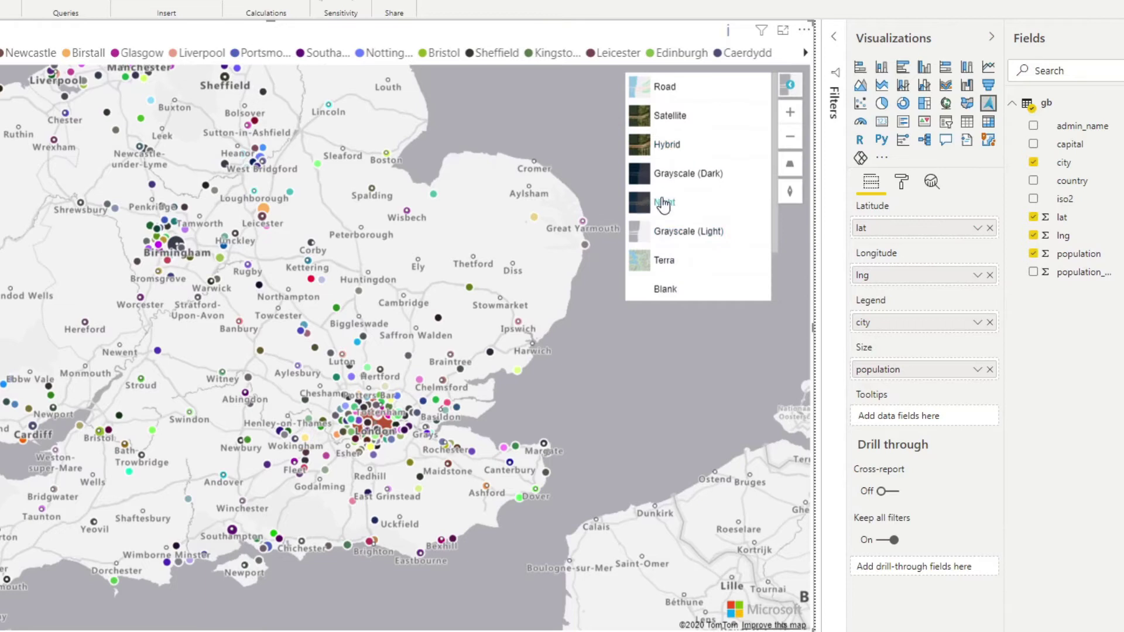
pyautogui.click(679, 174)
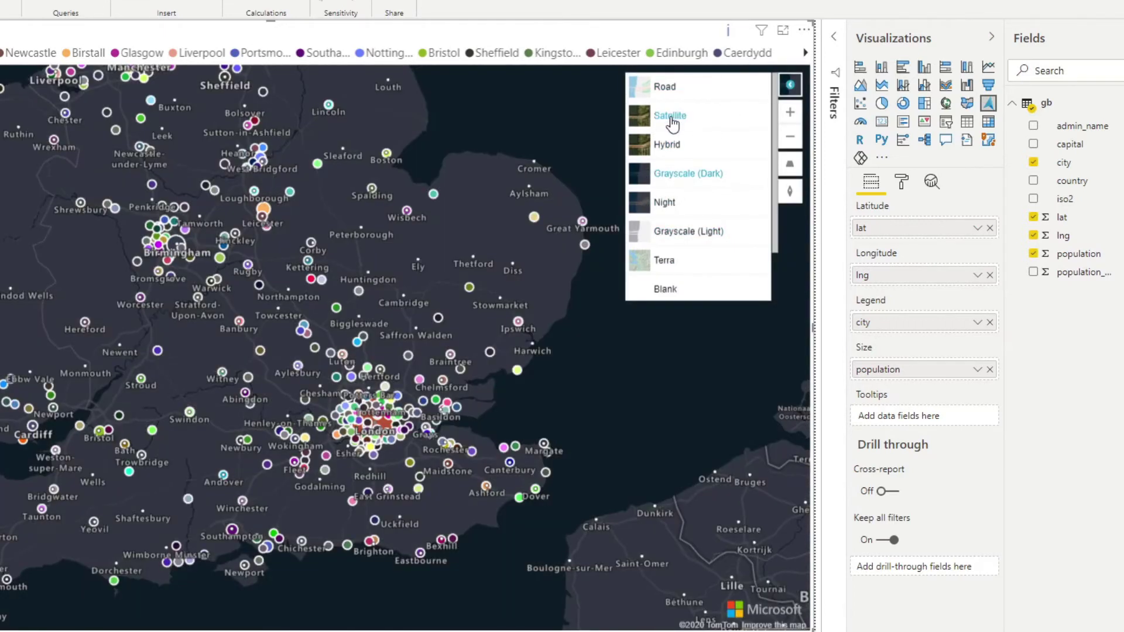
pyautogui.click(670, 118)
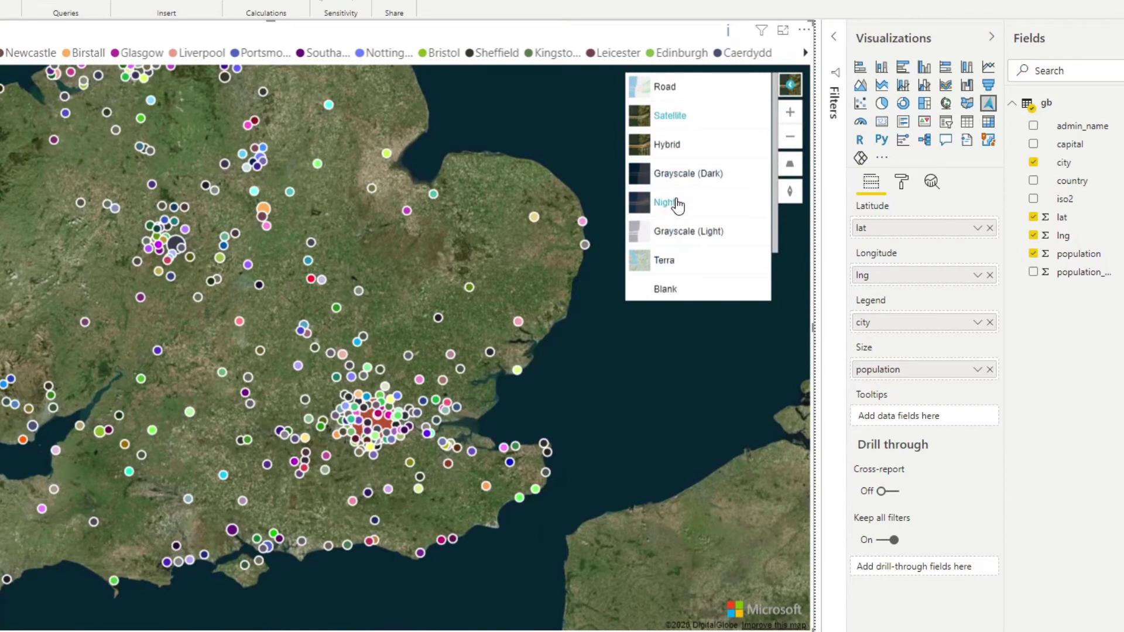
pyautogui.click(677, 204)
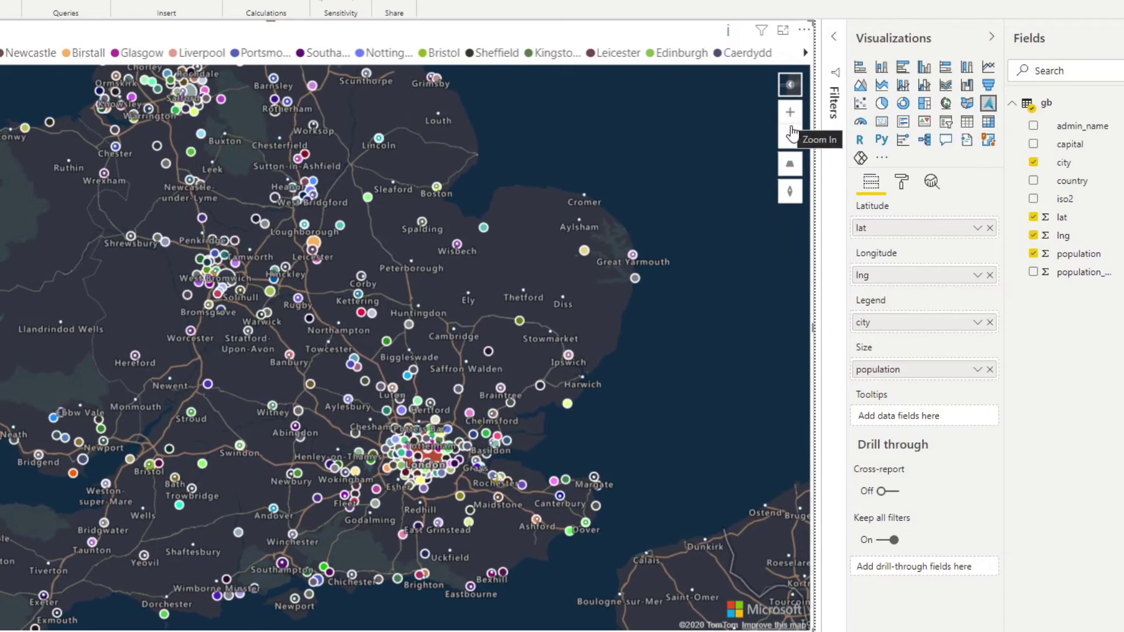
# Step: Pan and zoom the Night map to bring northern England into view
pyautogui.scroll(-3, 161, 239)
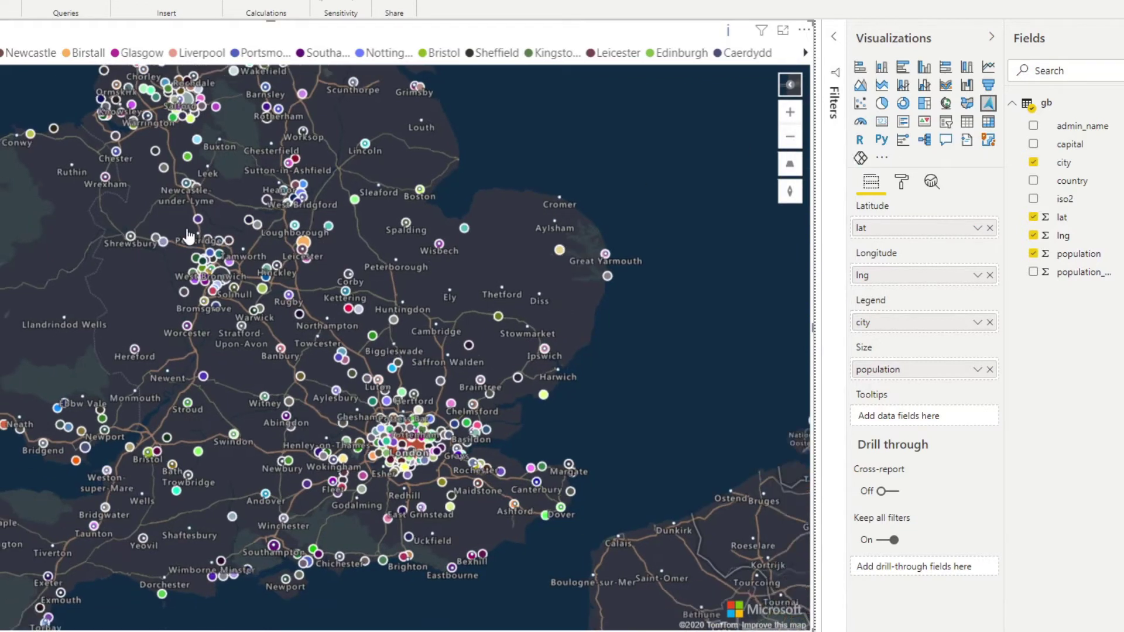
pyautogui.moveTo(48, 282); pyautogui.dragTo(256, 310)
pyautogui.scroll(-5, 111, 343)
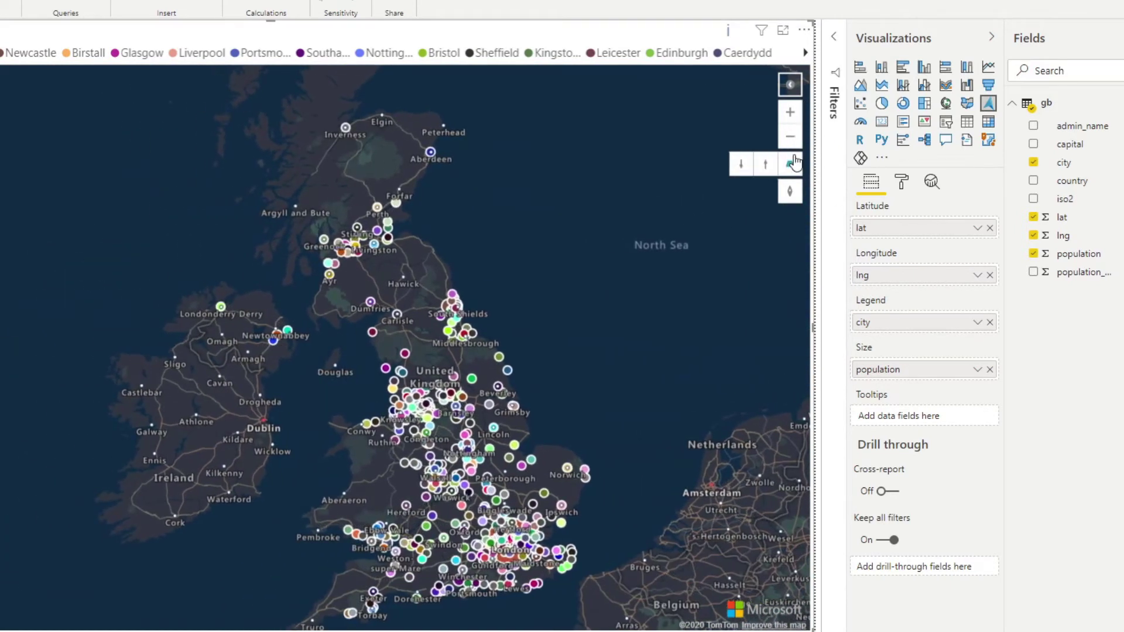
pyautogui.click(790, 135)
pyautogui.click(790, 113)
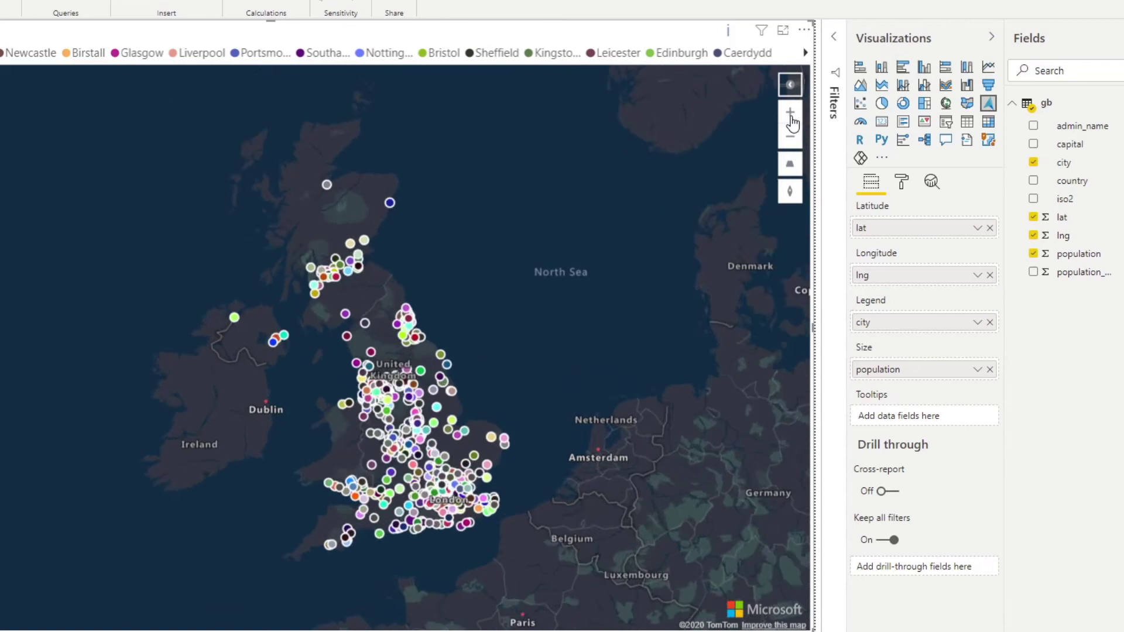
# Step: Tilt the map into a 3D perspective, then flatten it back toward top-down
pyautogui.moveTo(790, 169)
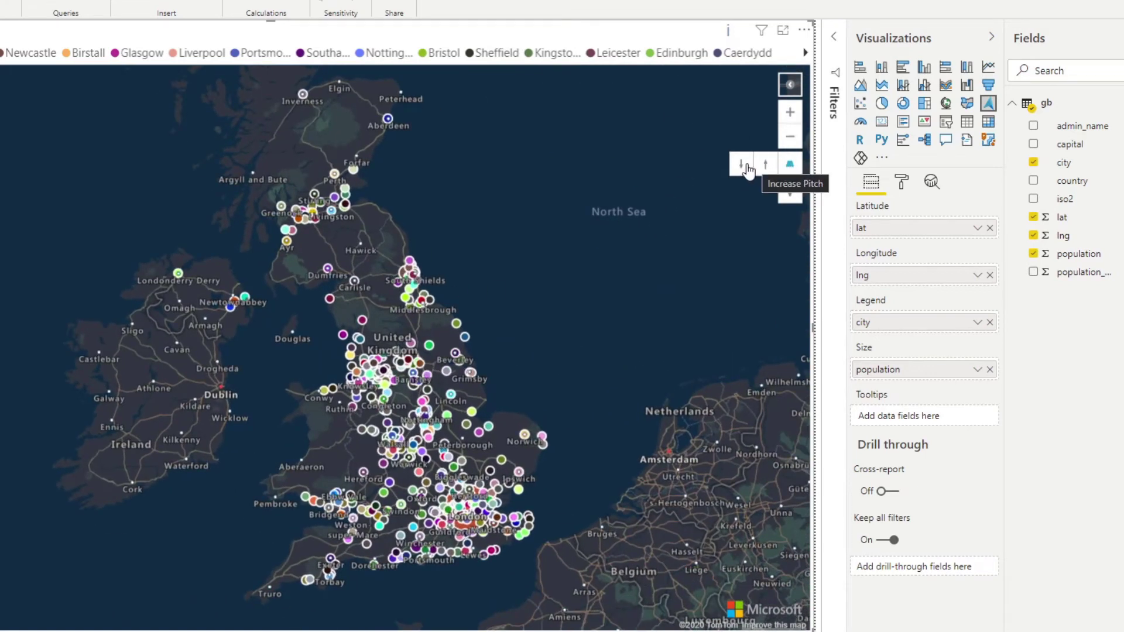
pyautogui.click(764, 168)
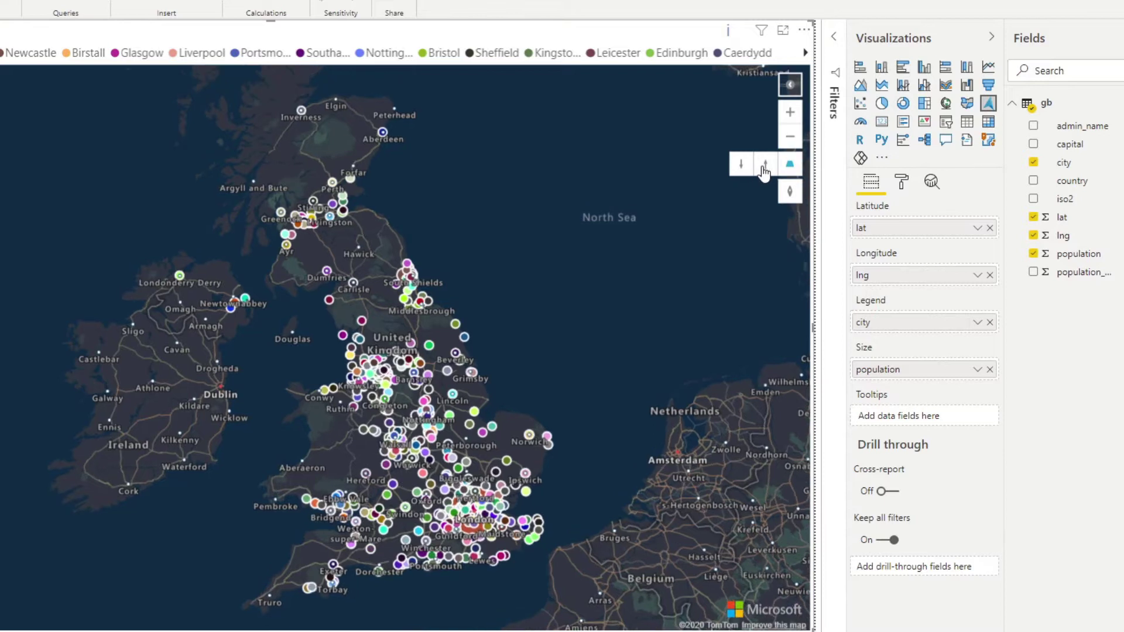
pyautogui.click(764, 168)
pyautogui.click(764, 170)
pyautogui.click(764, 168)
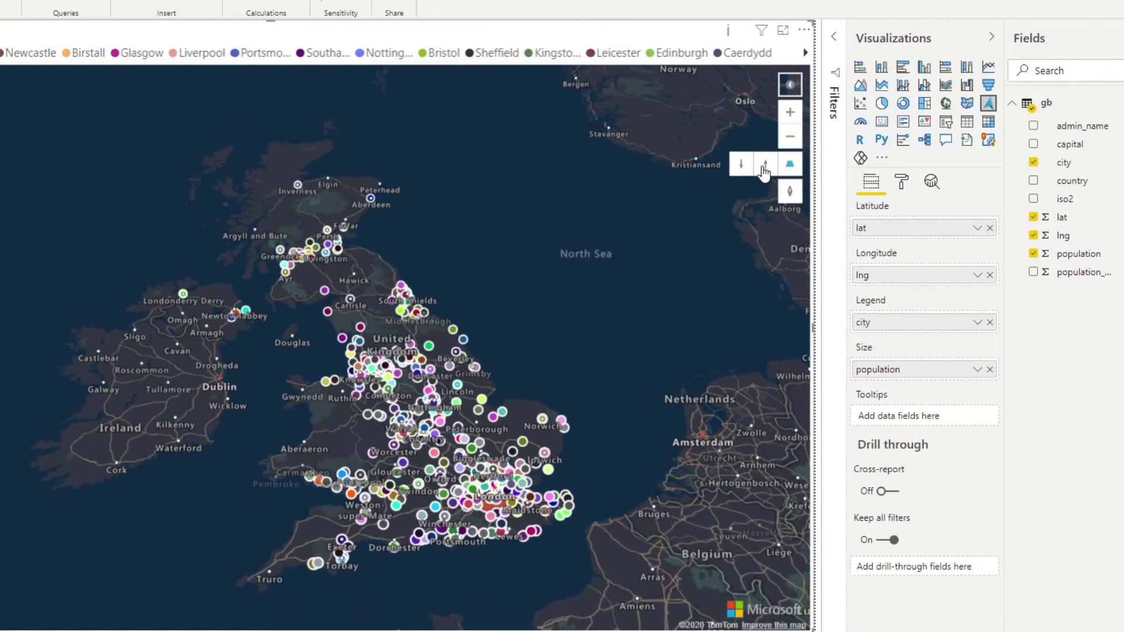
pyautogui.click(764, 169)
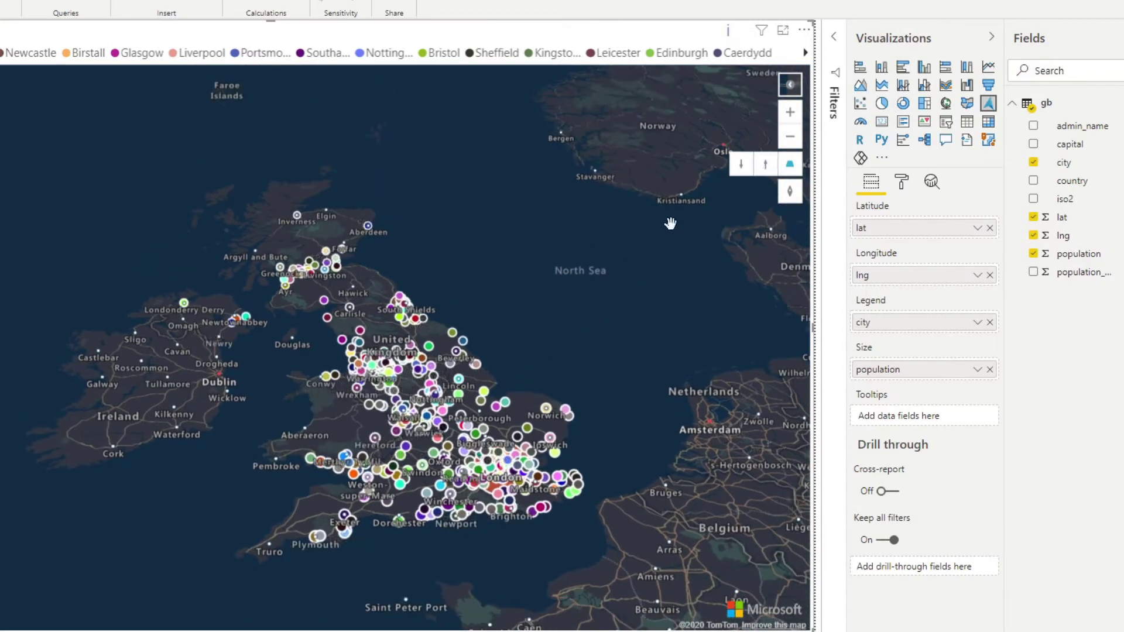
pyautogui.click(743, 167)
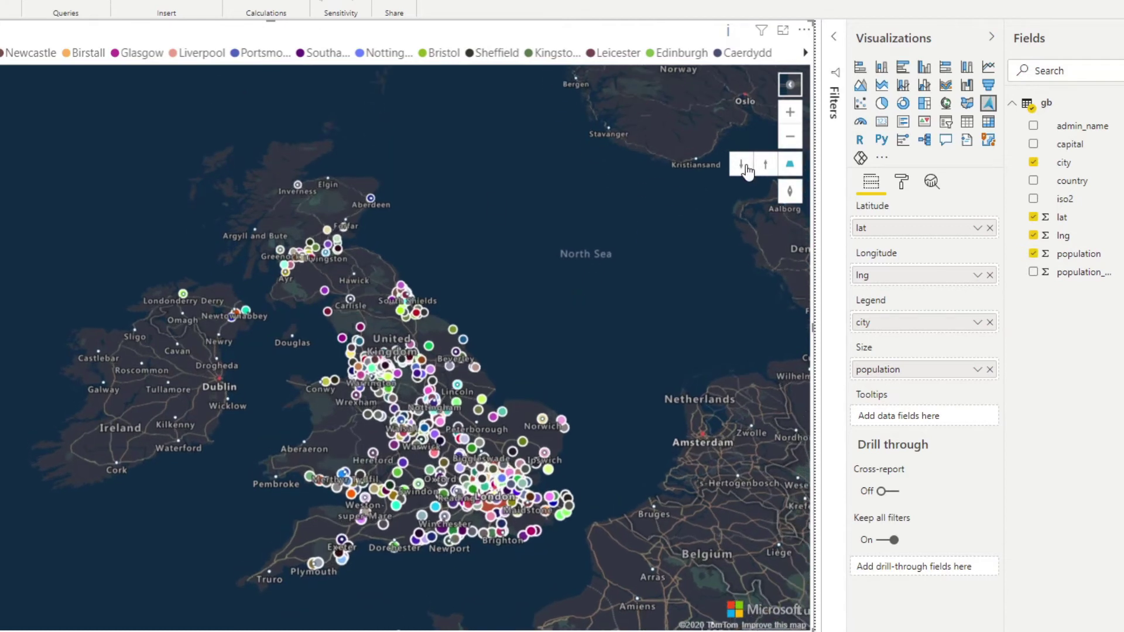
pyautogui.click(744, 167)
pyautogui.click(744, 167)
pyautogui.click(743, 166)
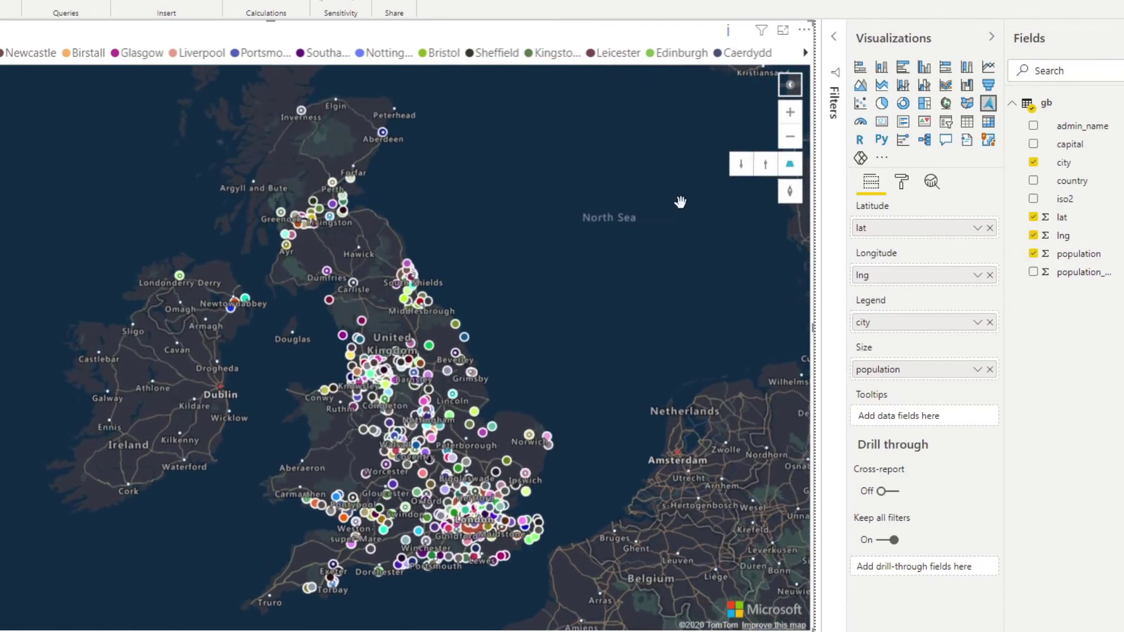
pyautogui.click(744, 168)
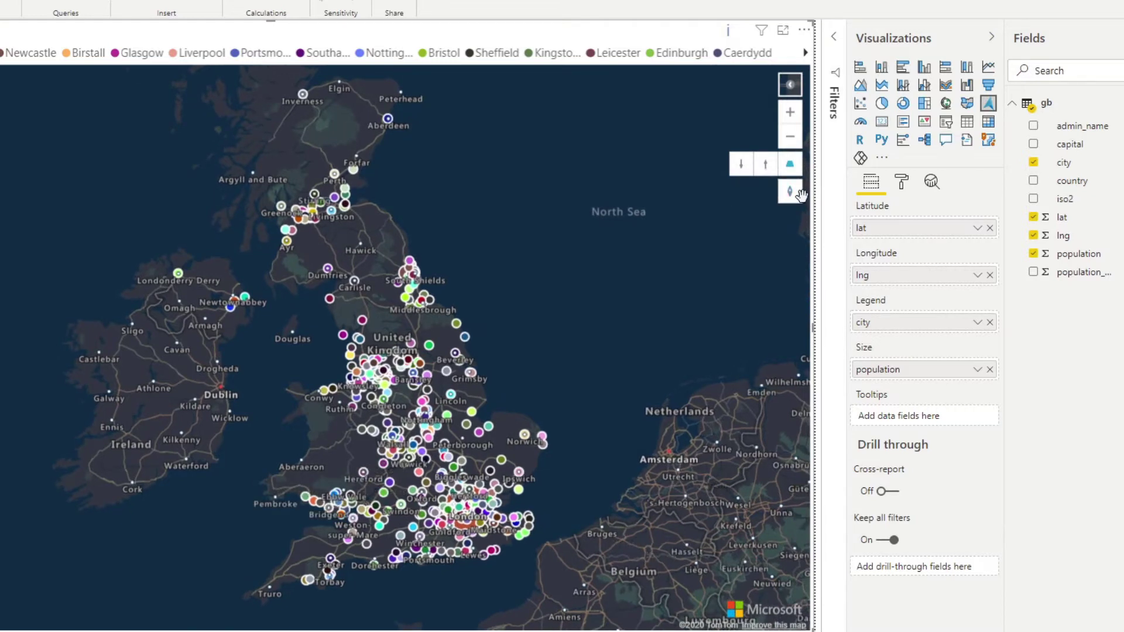
# Step: Rotate the map to level Scotland's coast, return it to north-up, and show its format settings
pyautogui.click(766, 196)
pyautogui.click(766, 196)
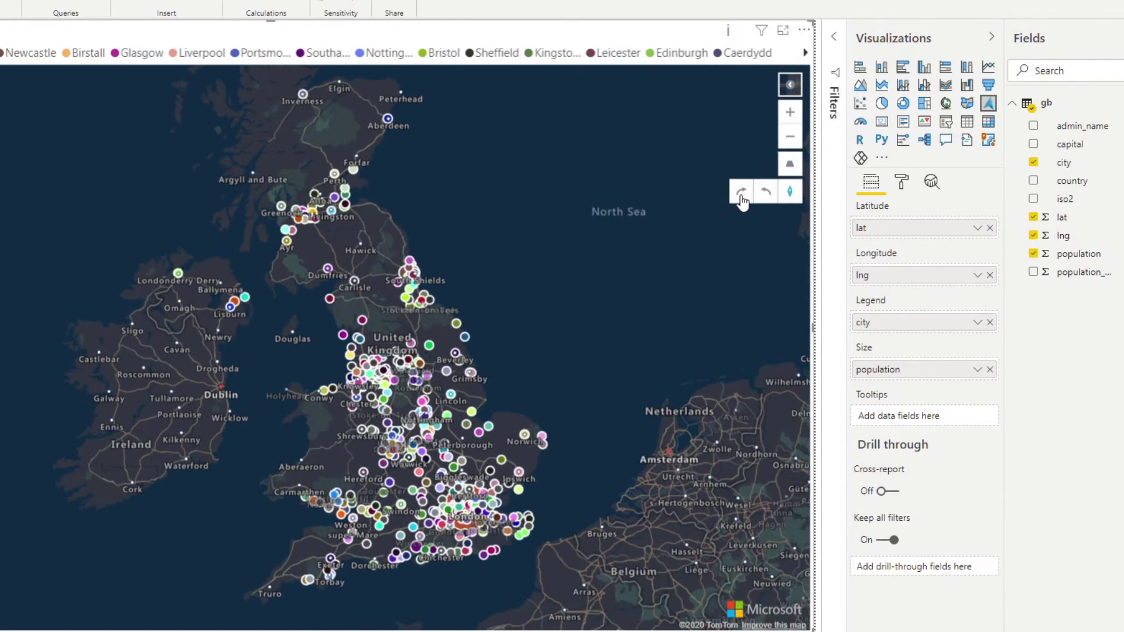
pyautogui.click(764, 195)
pyautogui.click(765, 195)
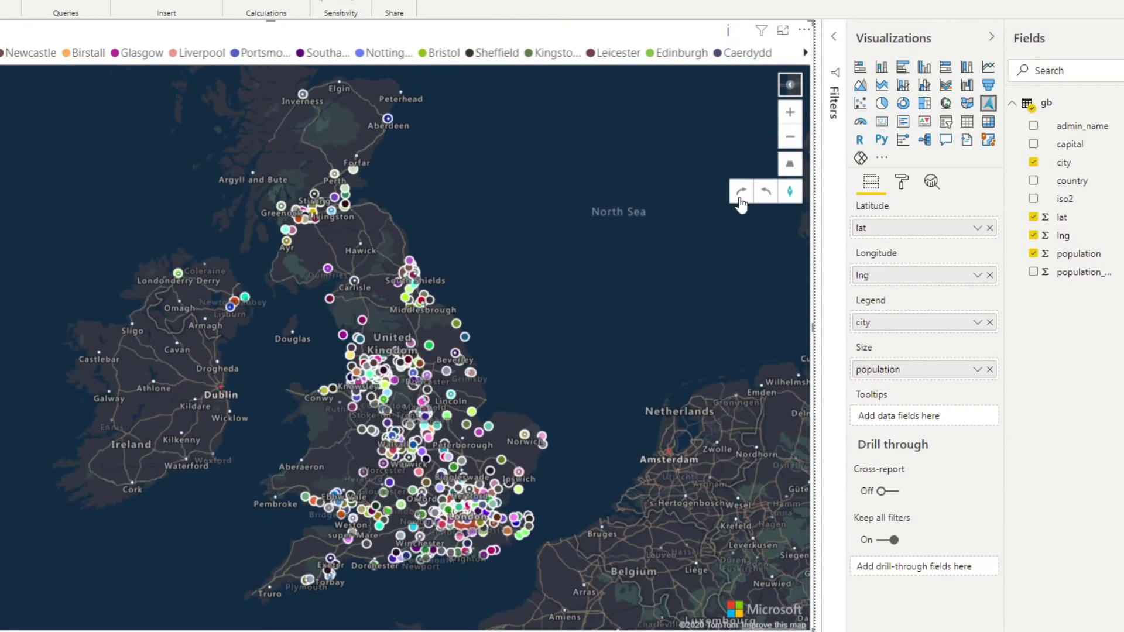
pyautogui.click(764, 197)
pyautogui.click(765, 199)
pyautogui.click(765, 199)
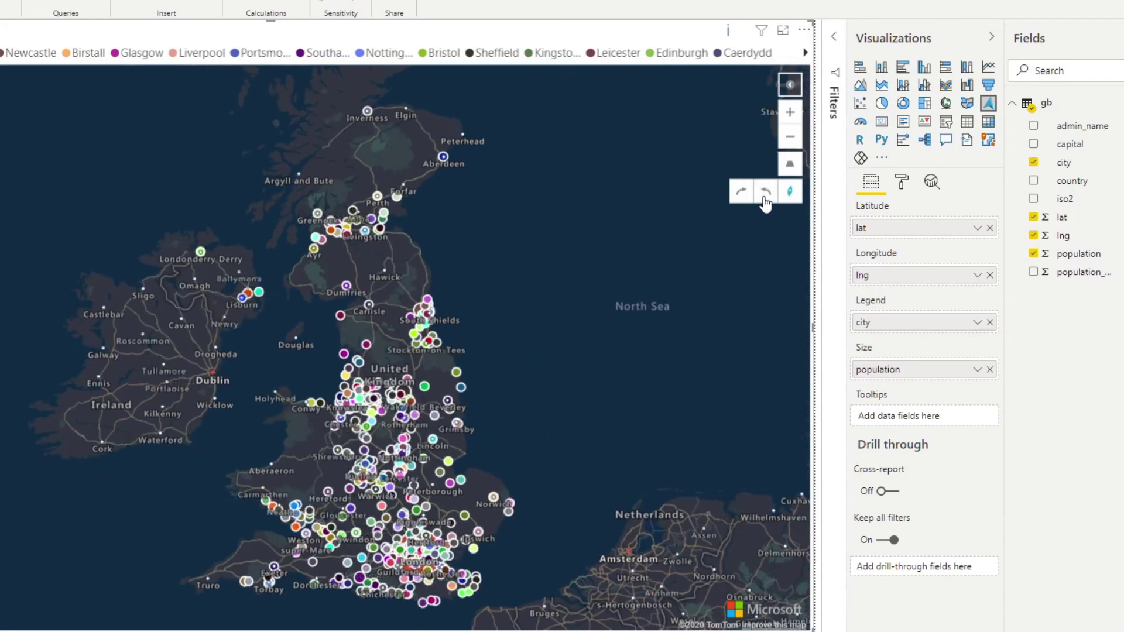
pyautogui.click(899, 186)
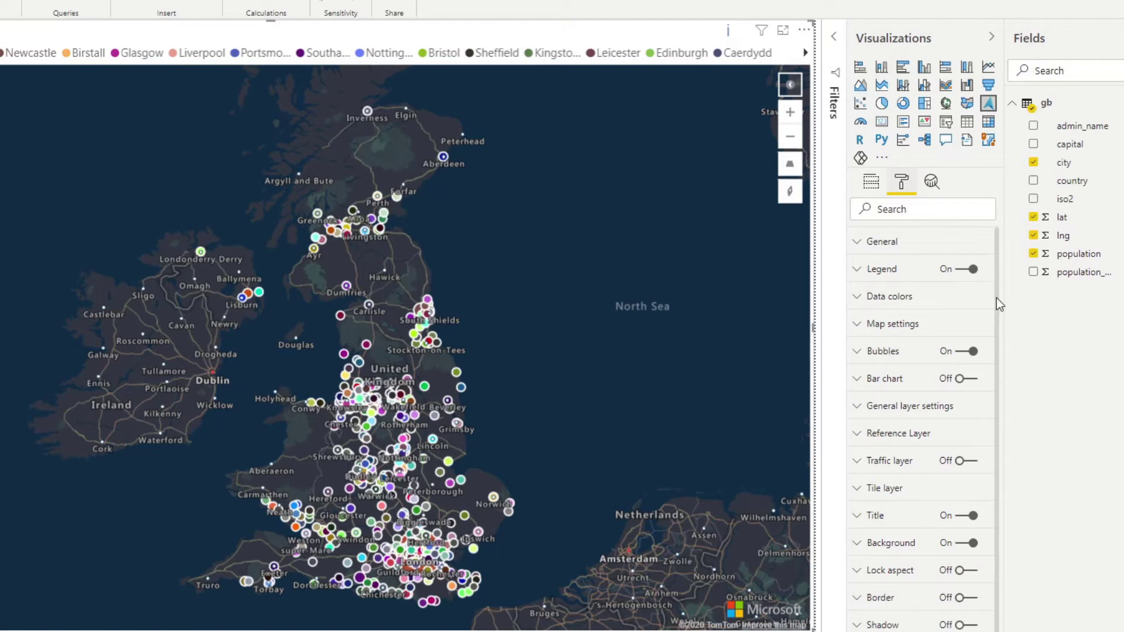
# Step: Expand Map settings in the Format pane and switch the Style picker off
pyautogui.click(917, 321)
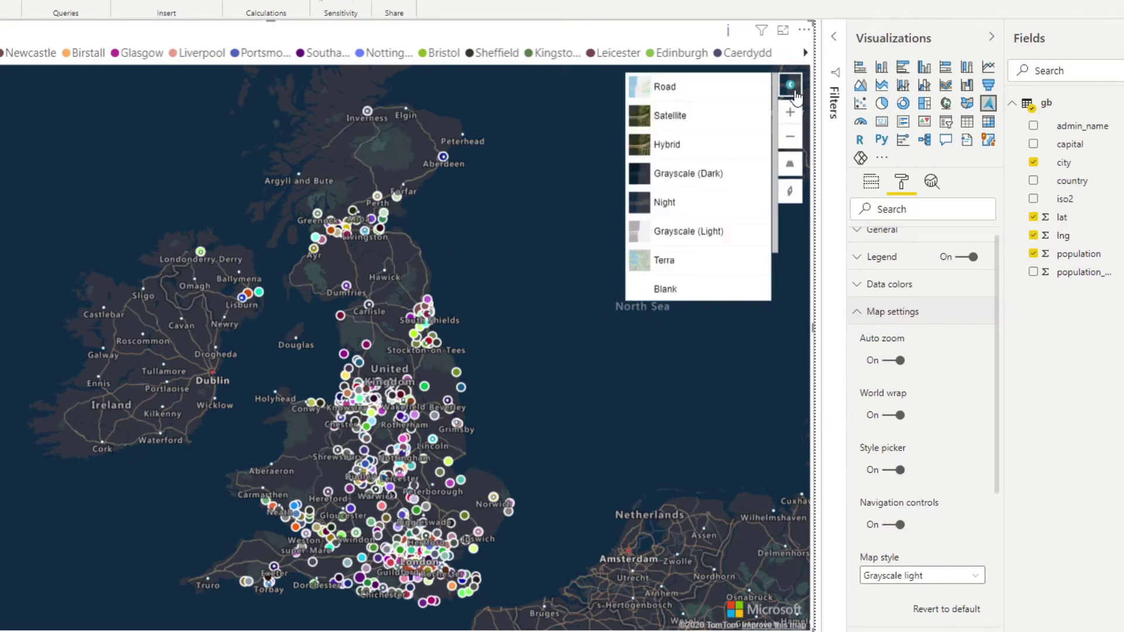
pyautogui.click(896, 469)
# Step: Turn off navigation controls, set the map style to Grayscale dark, and recentre Britain
pyautogui.click(897, 525)
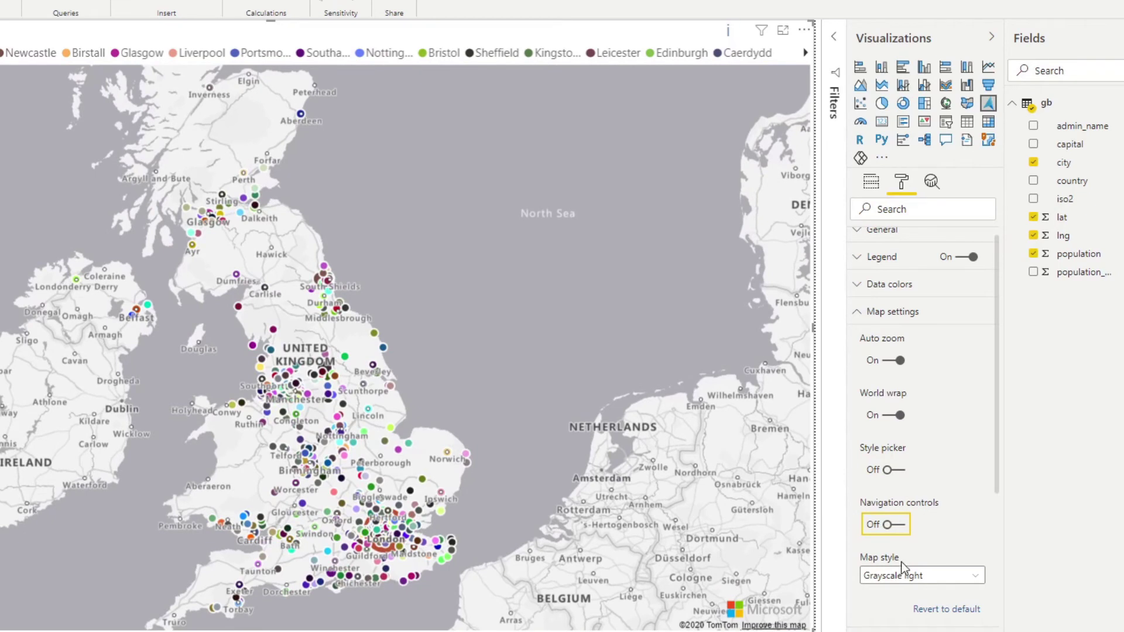
pyautogui.click(937, 578)
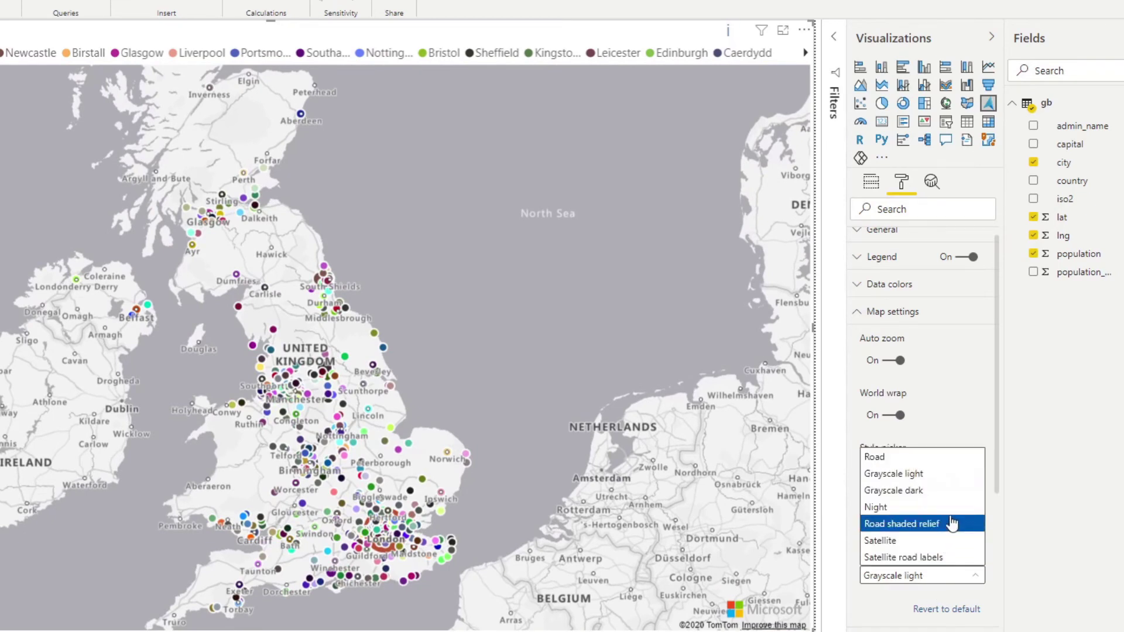
pyautogui.click(915, 474)
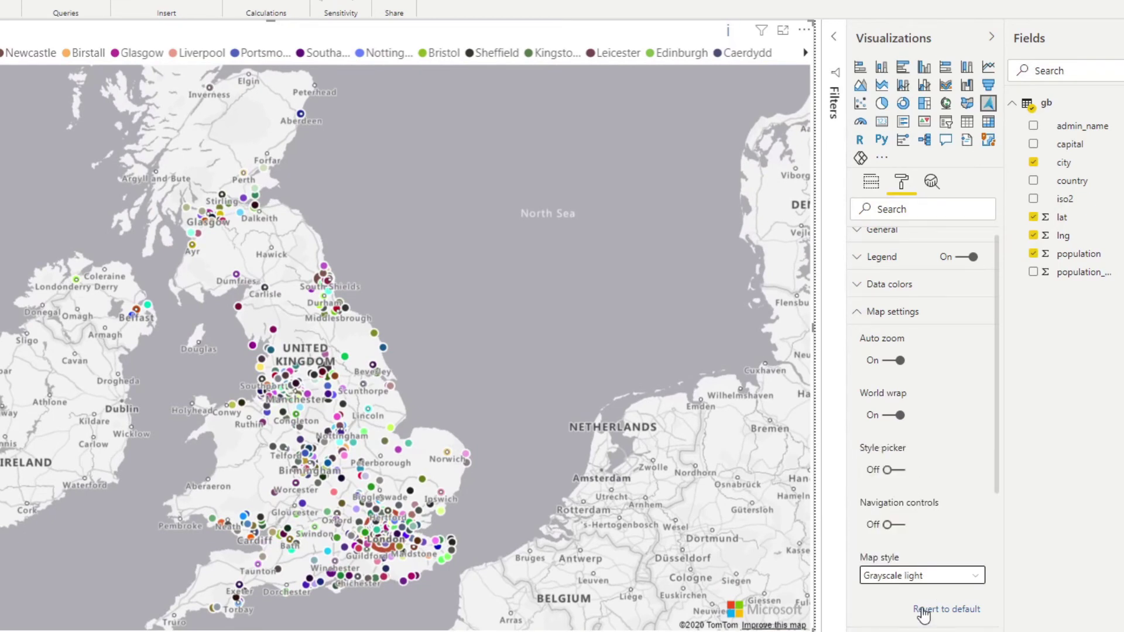
pyautogui.click(933, 577)
pyautogui.click(923, 491)
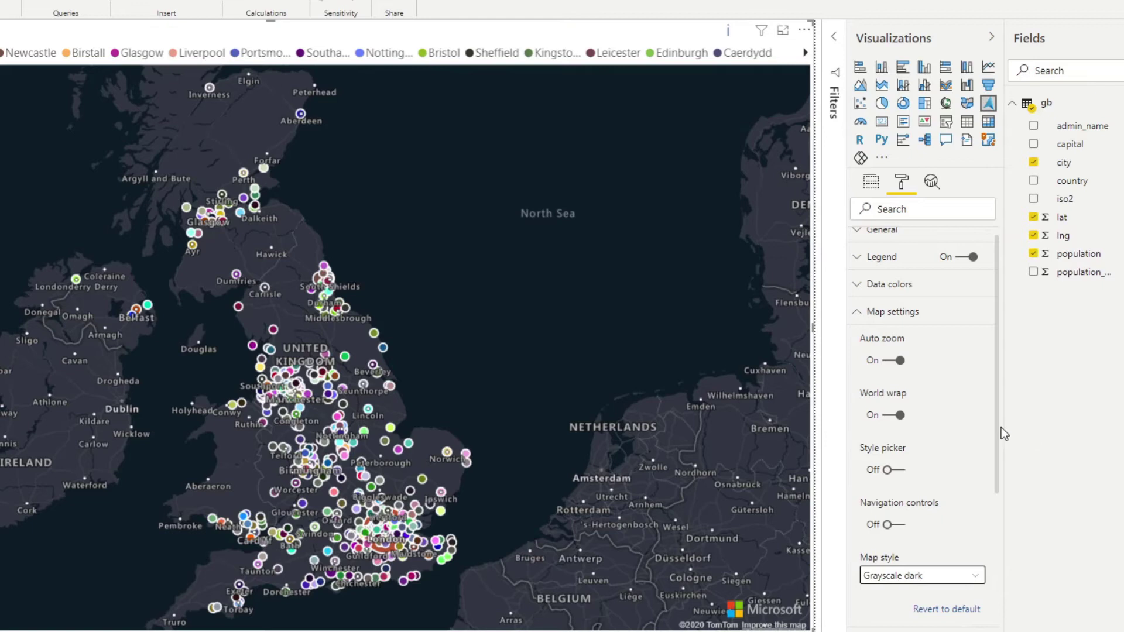
pyautogui.scroll(-2, 983, 419)
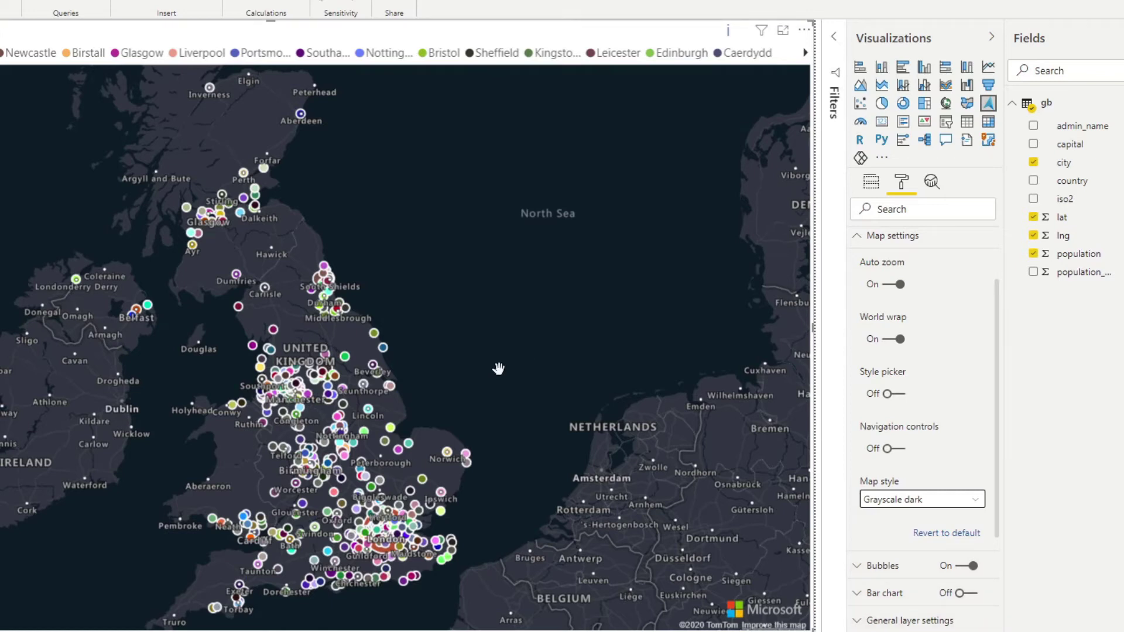
pyautogui.moveTo(487, 376); pyautogui.dragTo(560, 318)
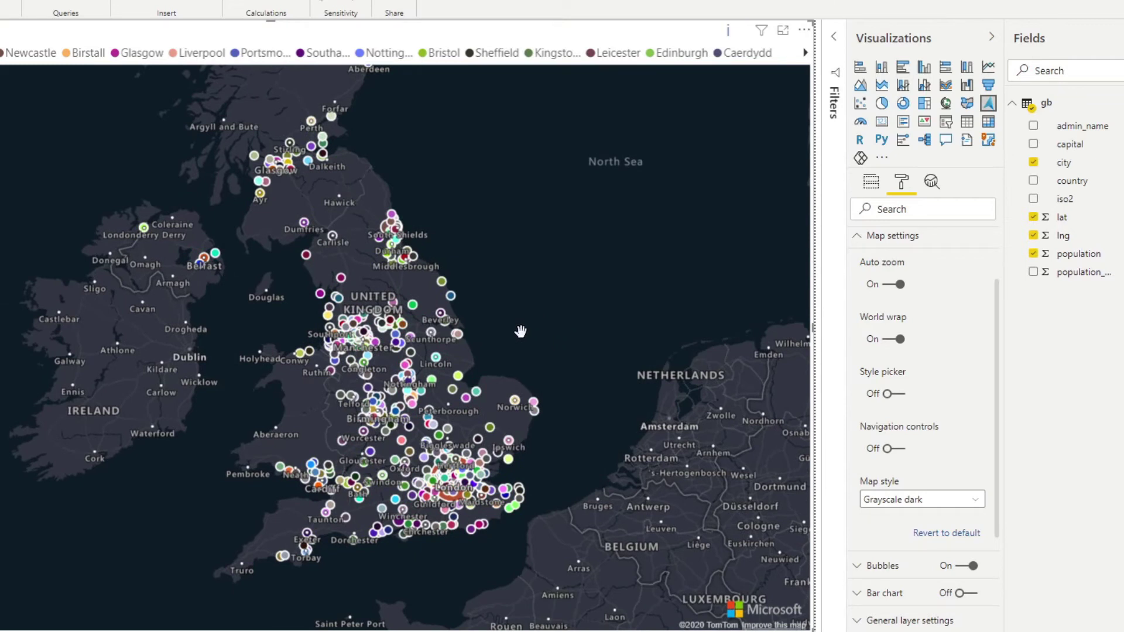
pyautogui.moveTo(450, 300)
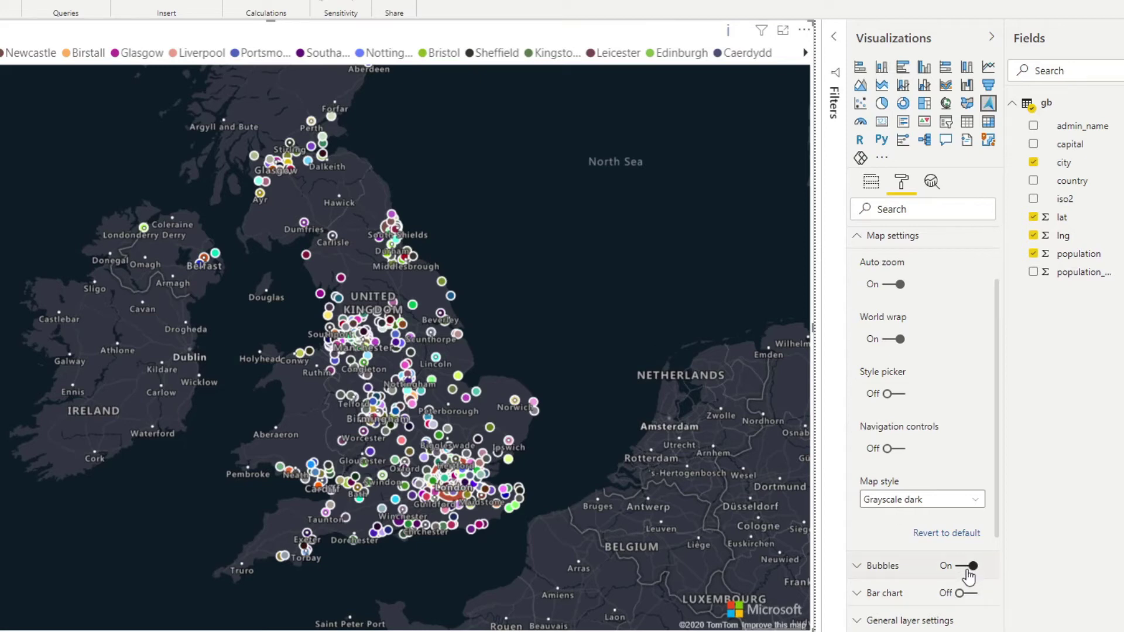
# Step: Switch Bar chart on and Bubbles off, then expand the Reference Layer options
pyautogui.click(966, 593)
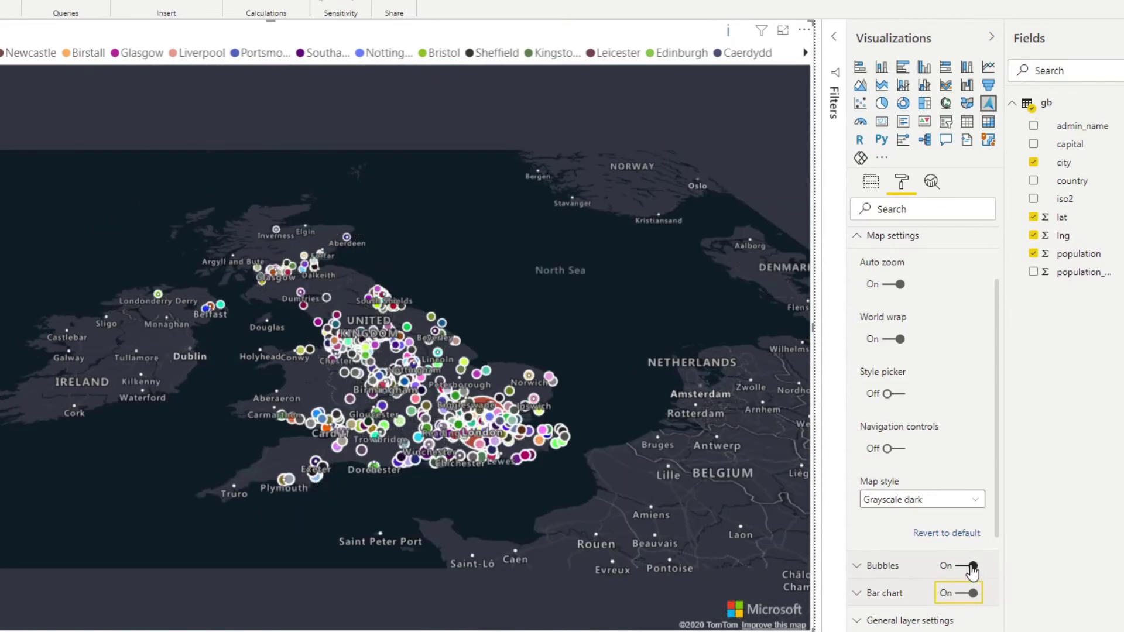
pyautogui.click(962, 566)
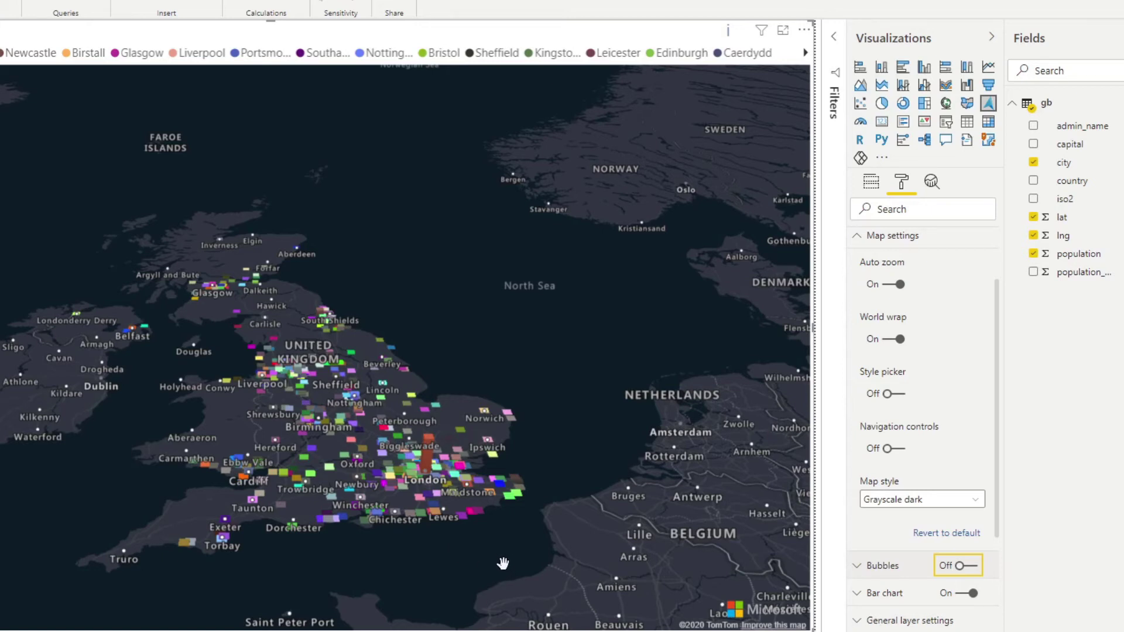
pyautogui.scroll(2, 481, 527)
pyautogui.scroll(1, 536, 534)
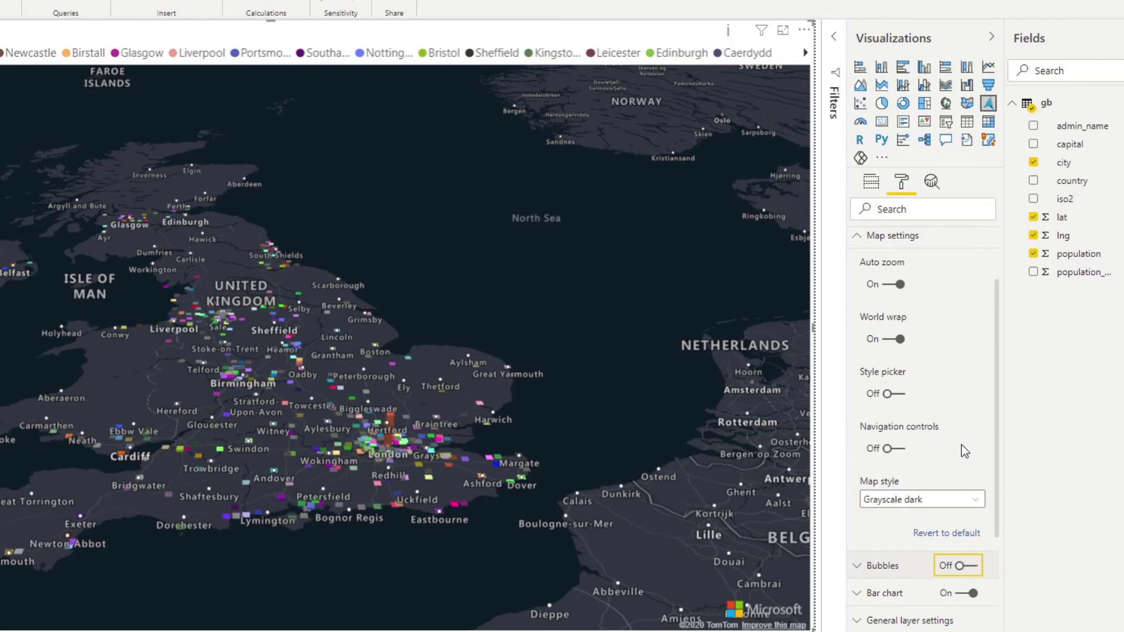
pyautogui.scroll(-4, 996, 487)
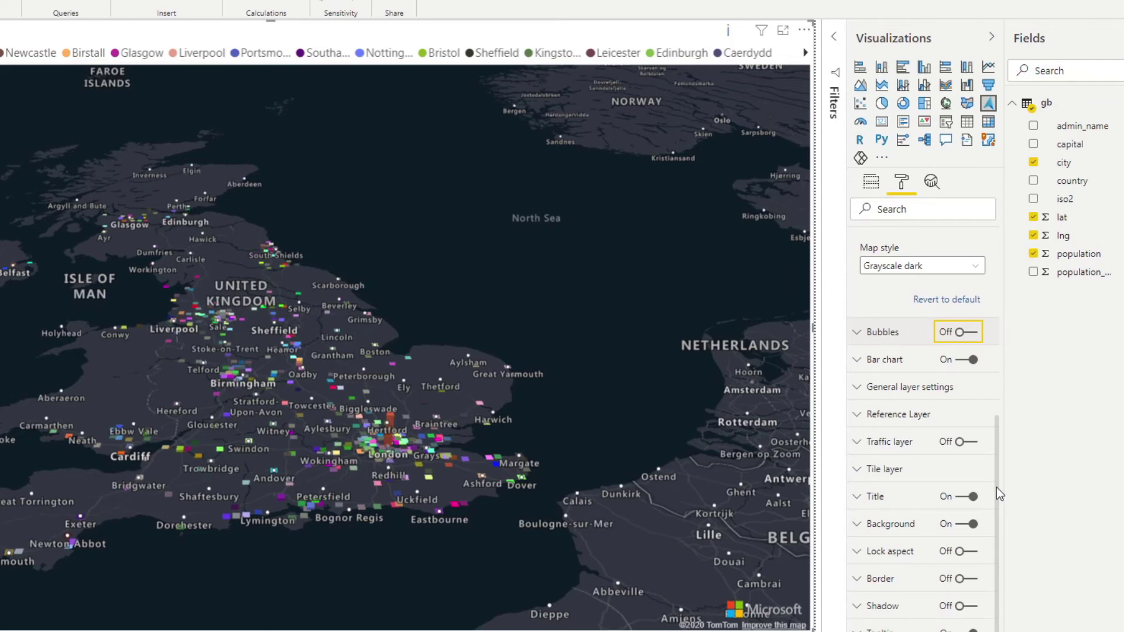
pyautogui.click(975, 417)
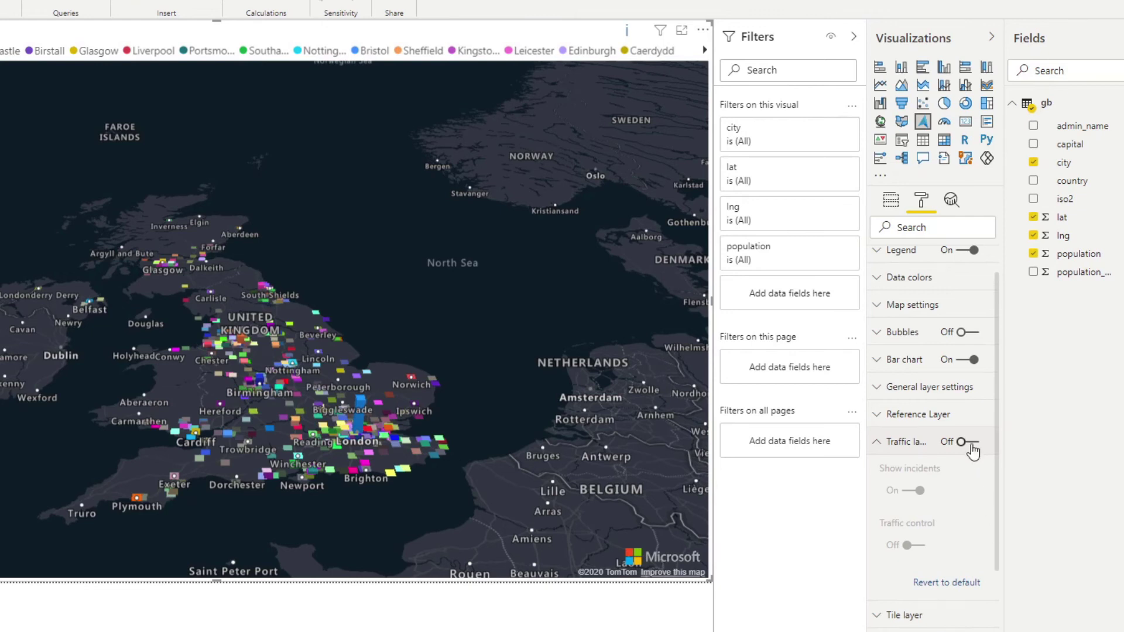
# Step: Expand the map's Tile layer options to view URL, tile size 512, and zoom 0–22
pyautogui.click(905, 615)
pyautogui.scroll(-5, 976, 499)
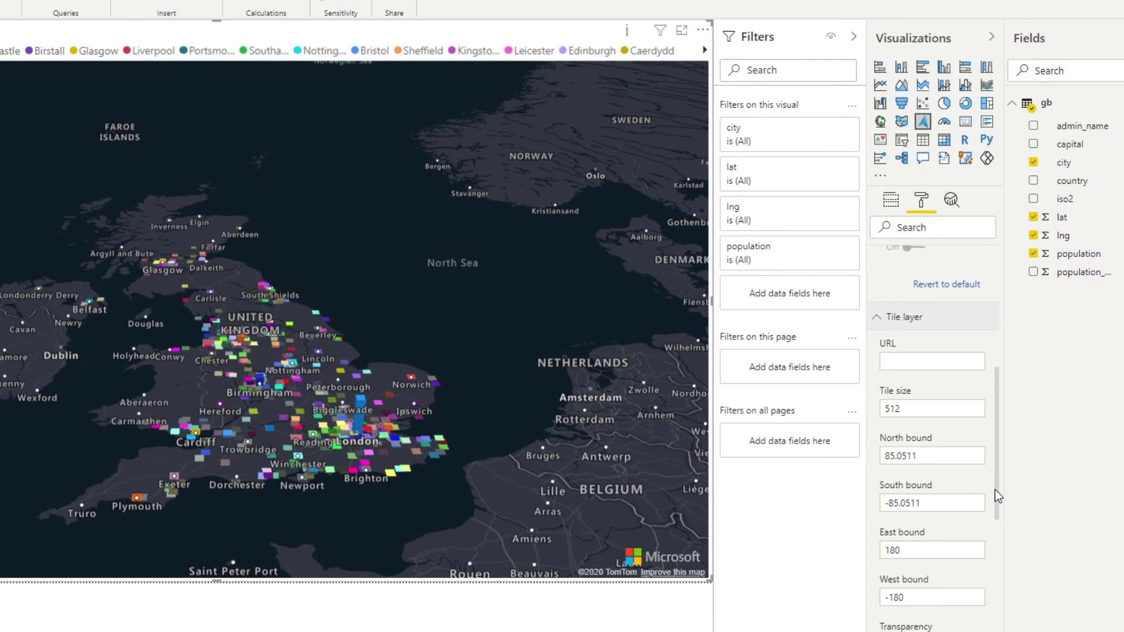
pyautogui.scroll(-5, 995, 490)
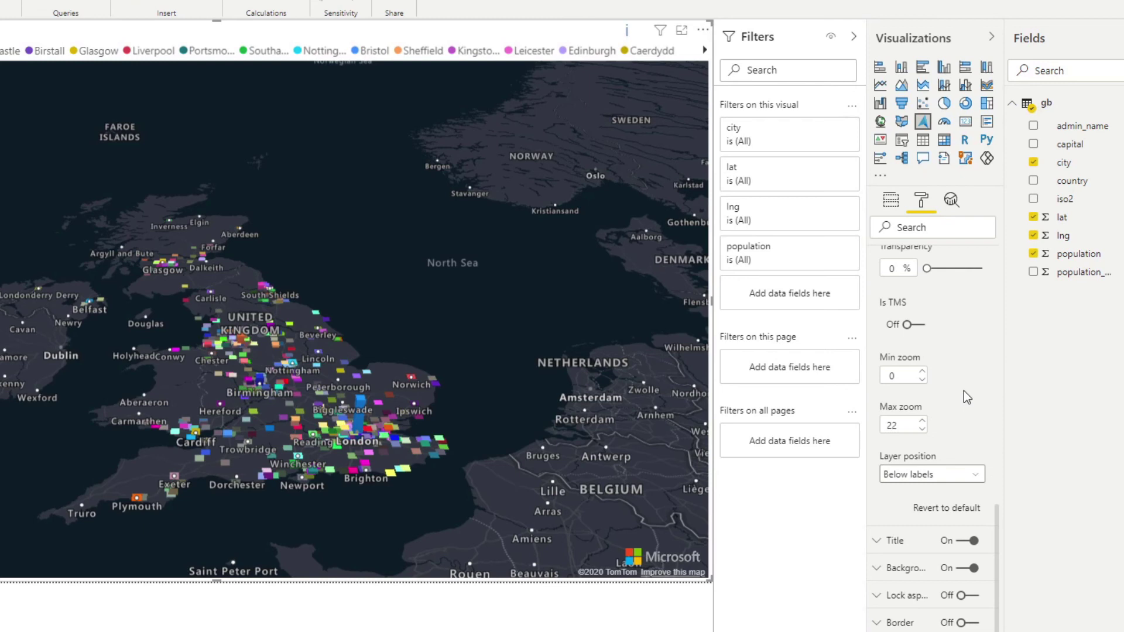